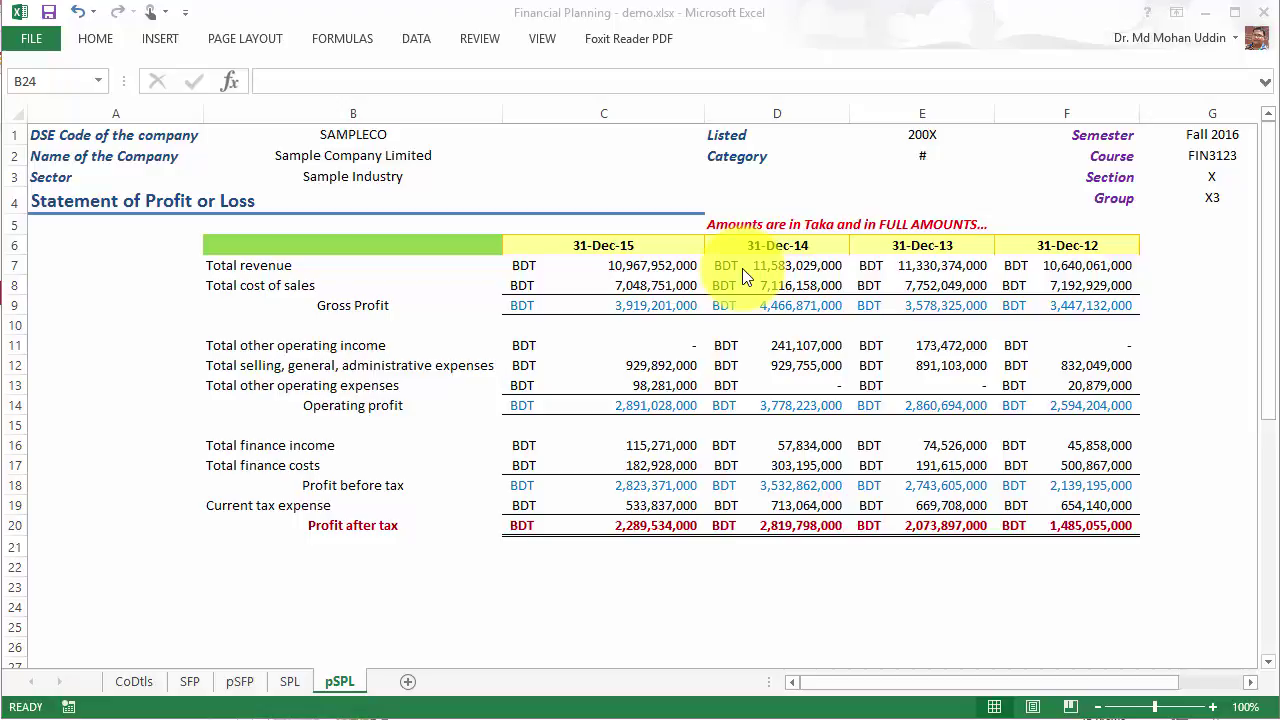
# - Copy the pSPL sheet to the end of the workbook
pyautogui.press('Up')
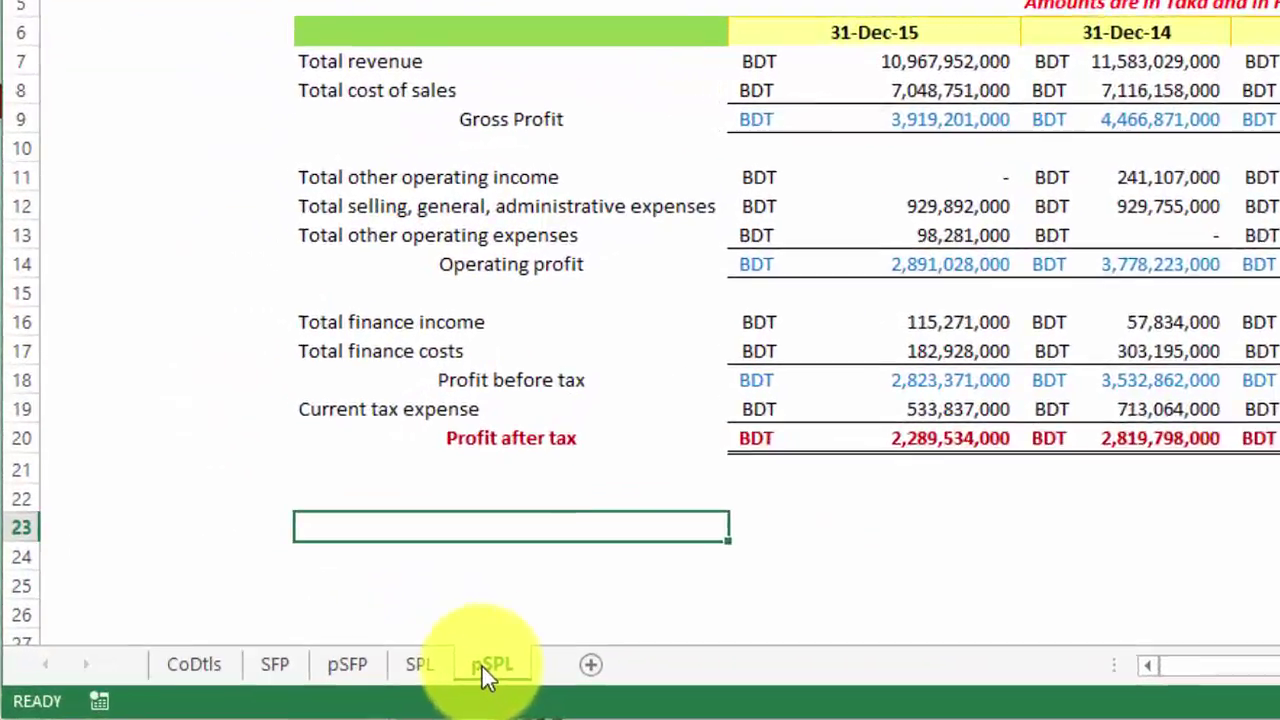
pyautogui.rightClick(335, 683)
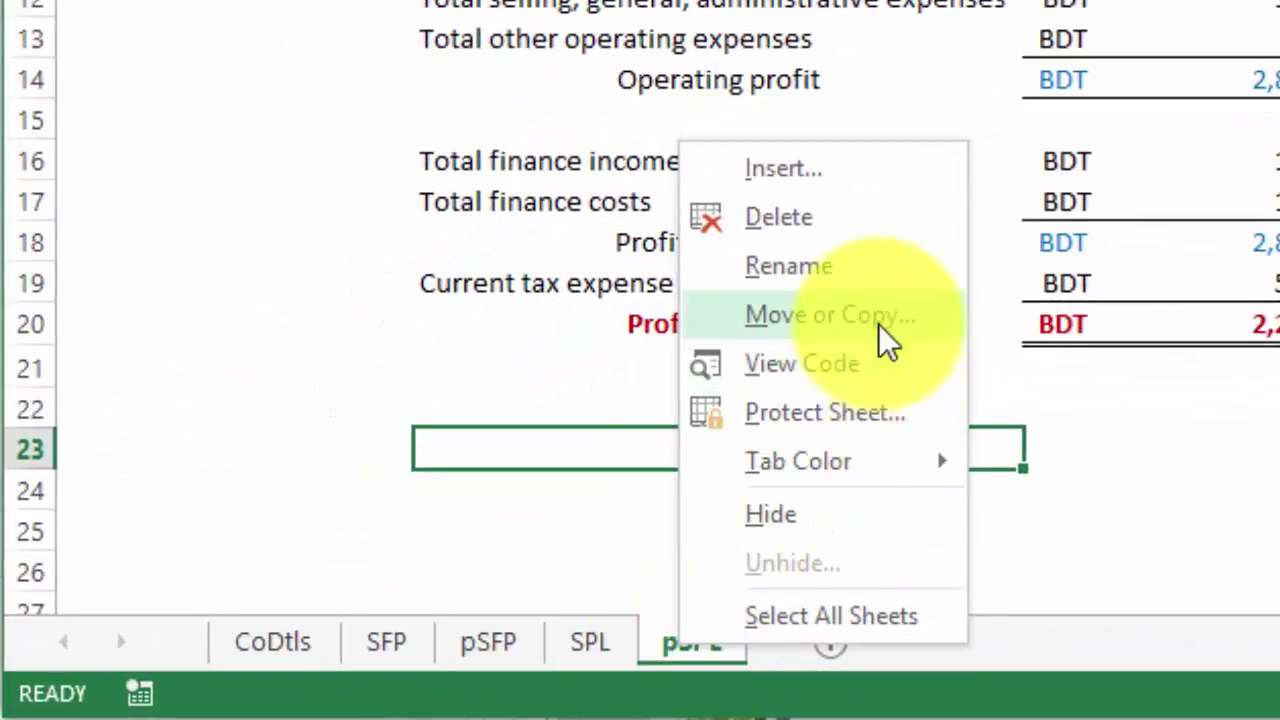
pyautogui.click(880, 326)
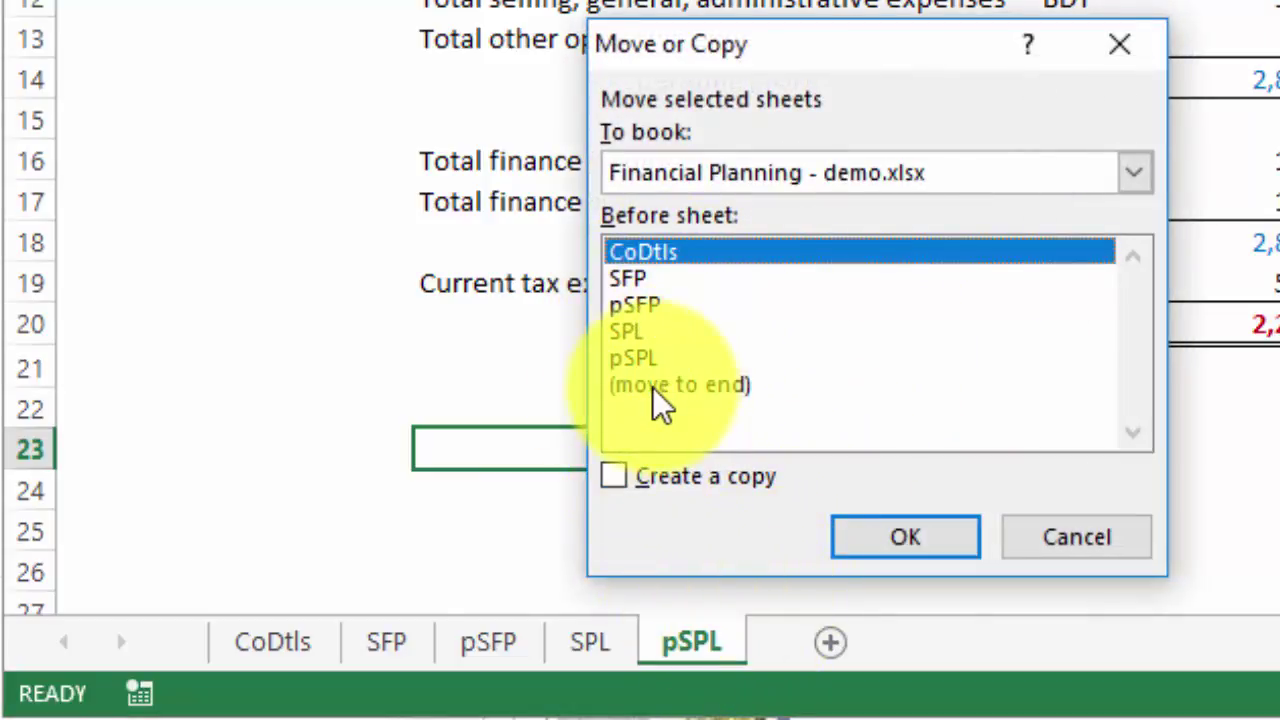
pyautogui.click(614, 478)
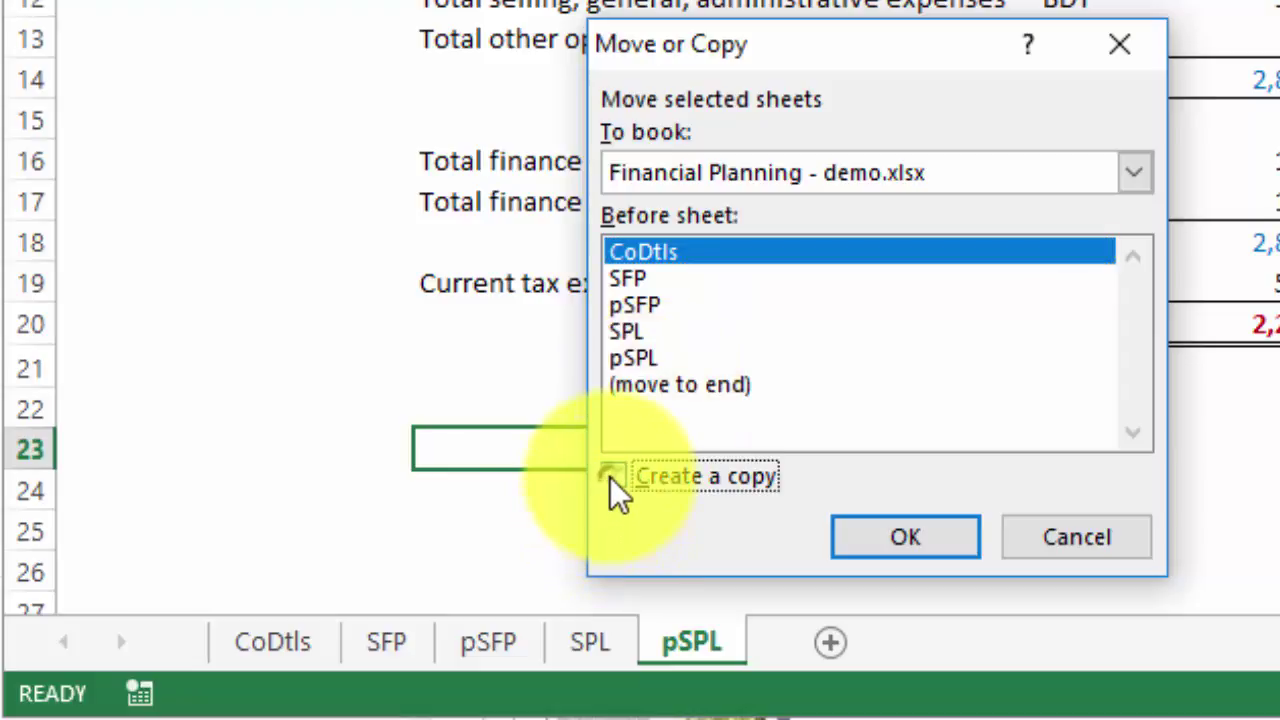
pyautogui.click(664, 388)
pyautogui.click(857, 546)
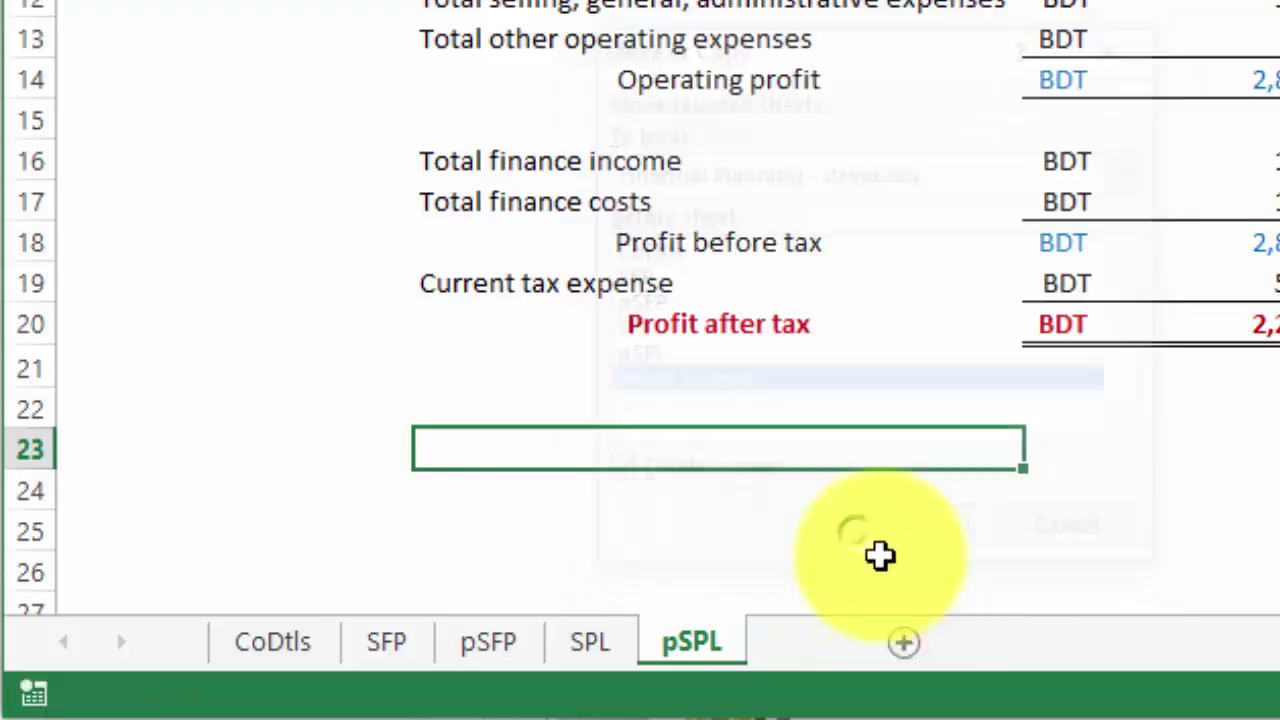
# - Rename the new pSPL (2) sheet to Sf
pyautogui.rightClick(806, 655)
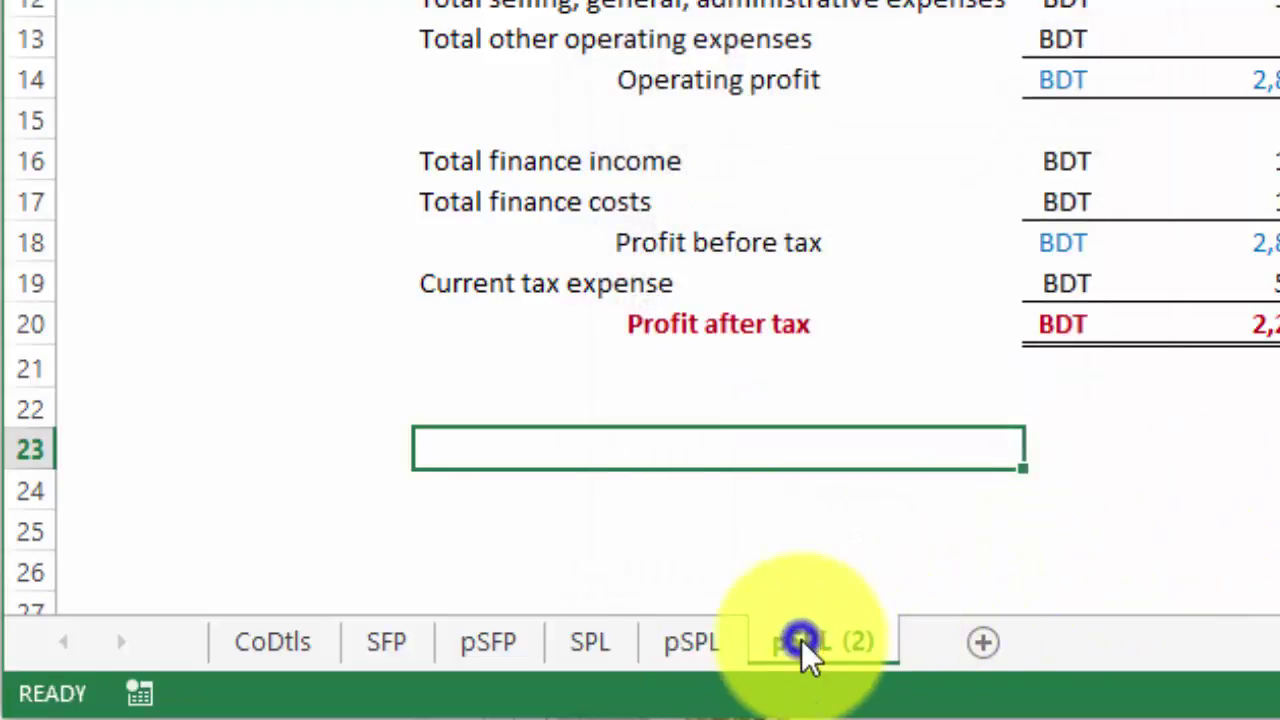
pyautogui.click(915, 272)
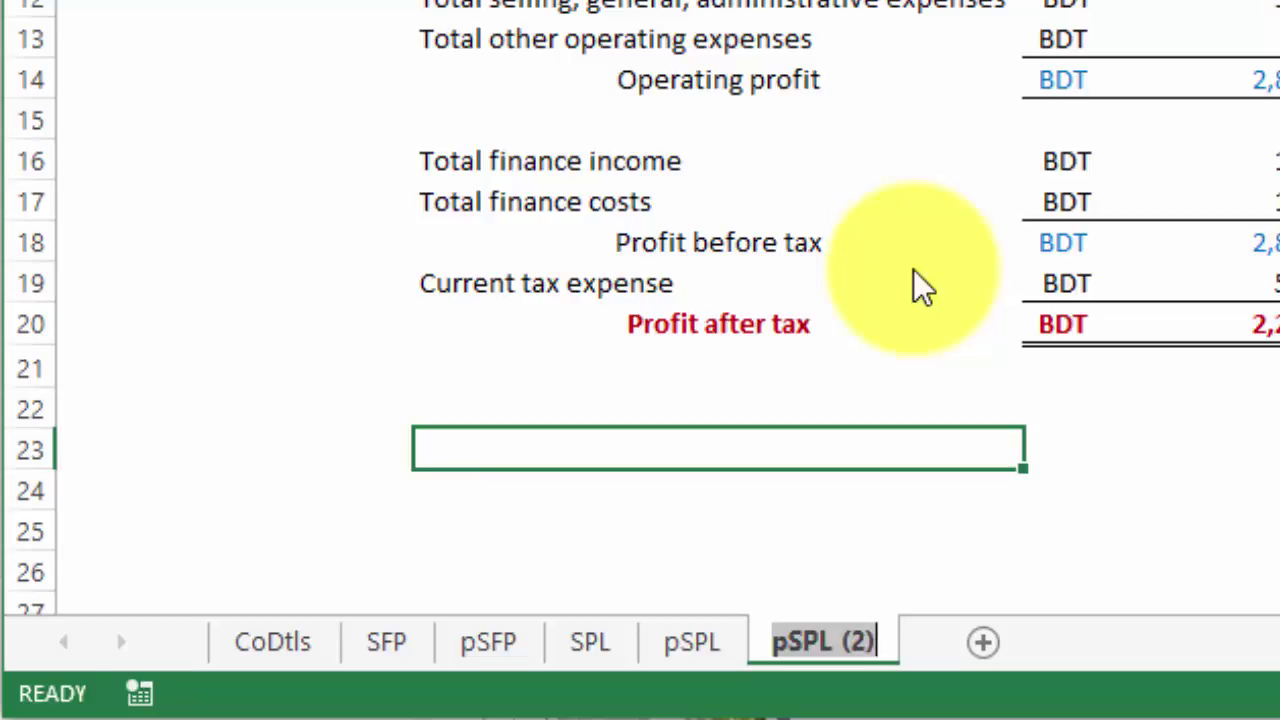
pyautogui.write('Sf')
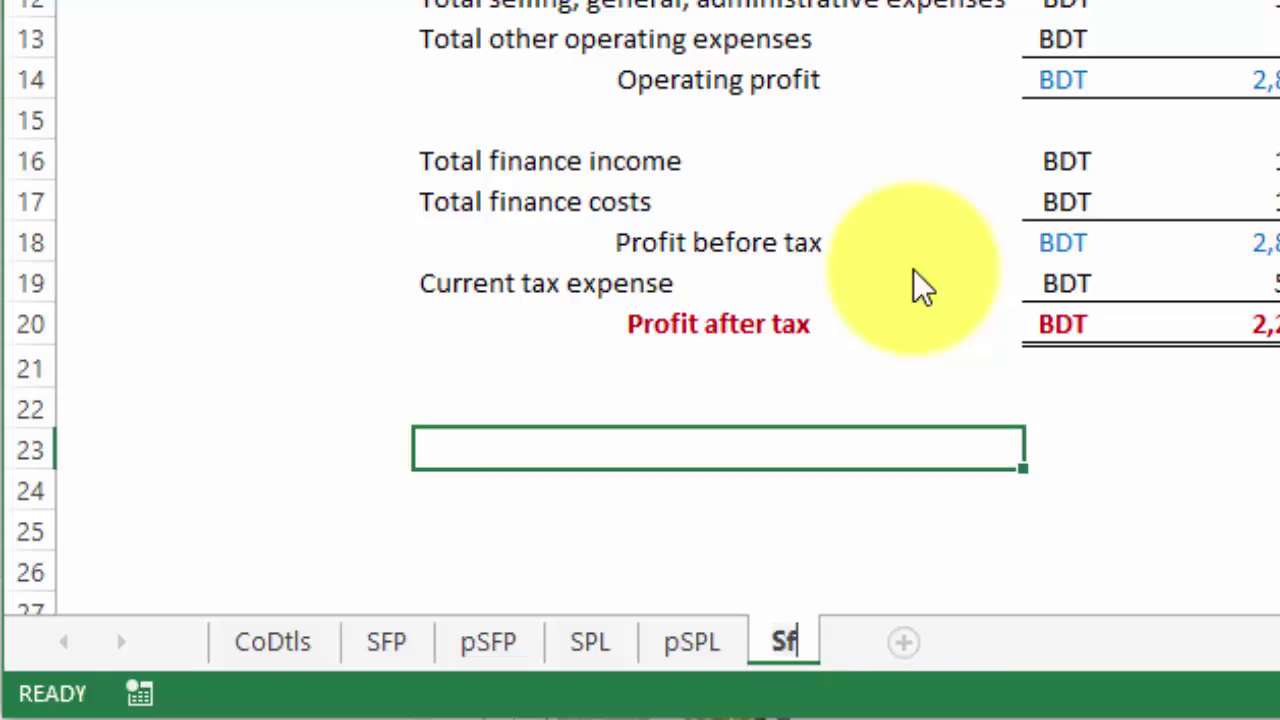
# - Confirm the Sf name and delete rows 8 to 21 below Total revenue
pyautogui.press('Return')
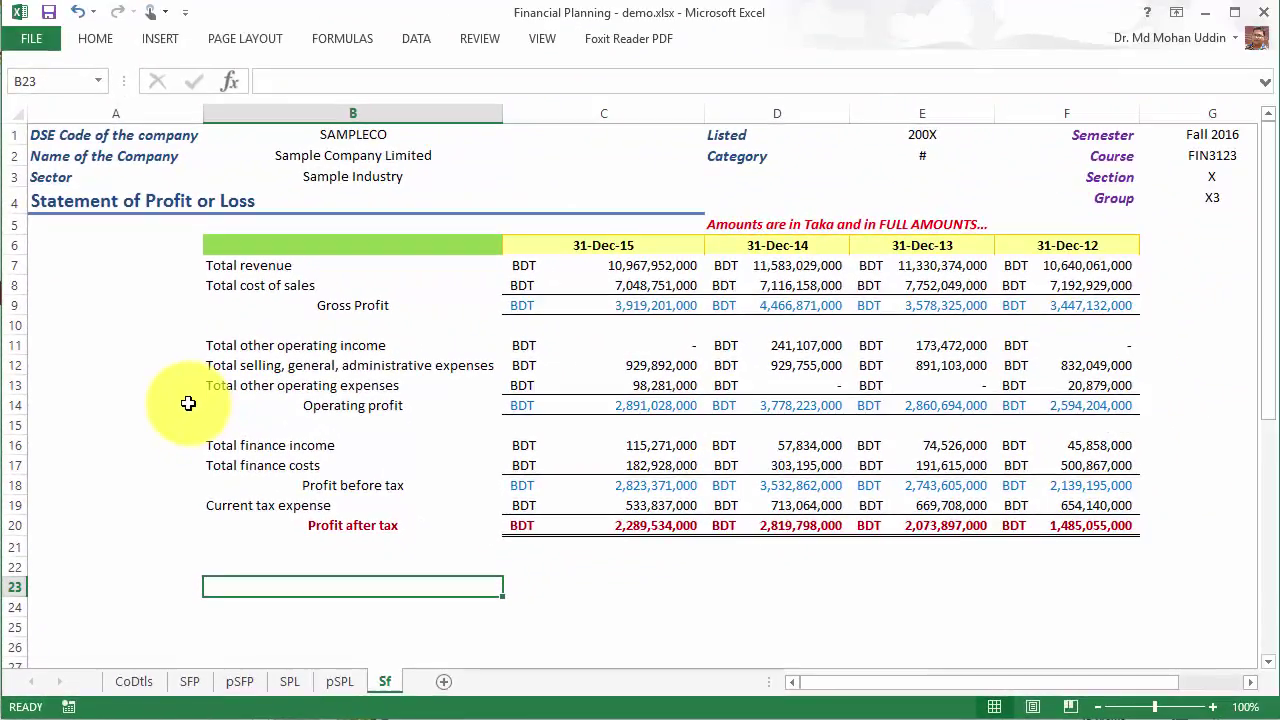
pyautogui.click(14, 285)
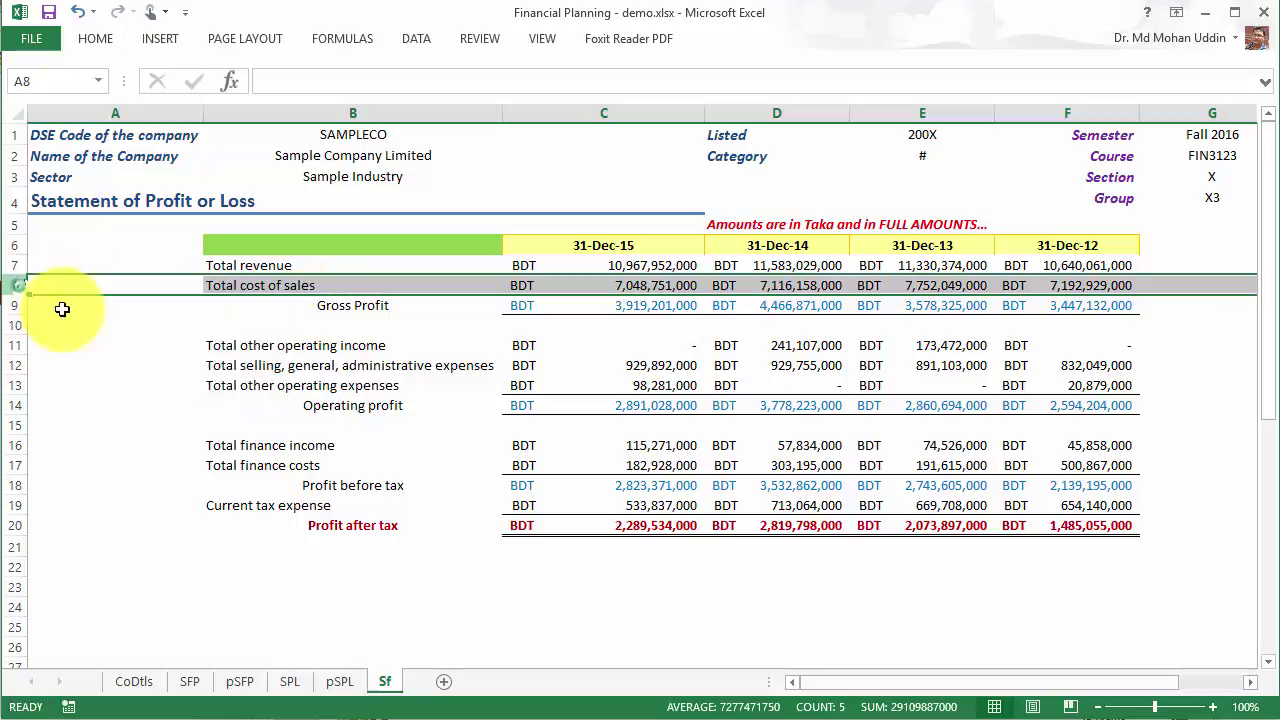
pyautogui.moveTo(14, 285); pyautogui.dragTo(14, 547)
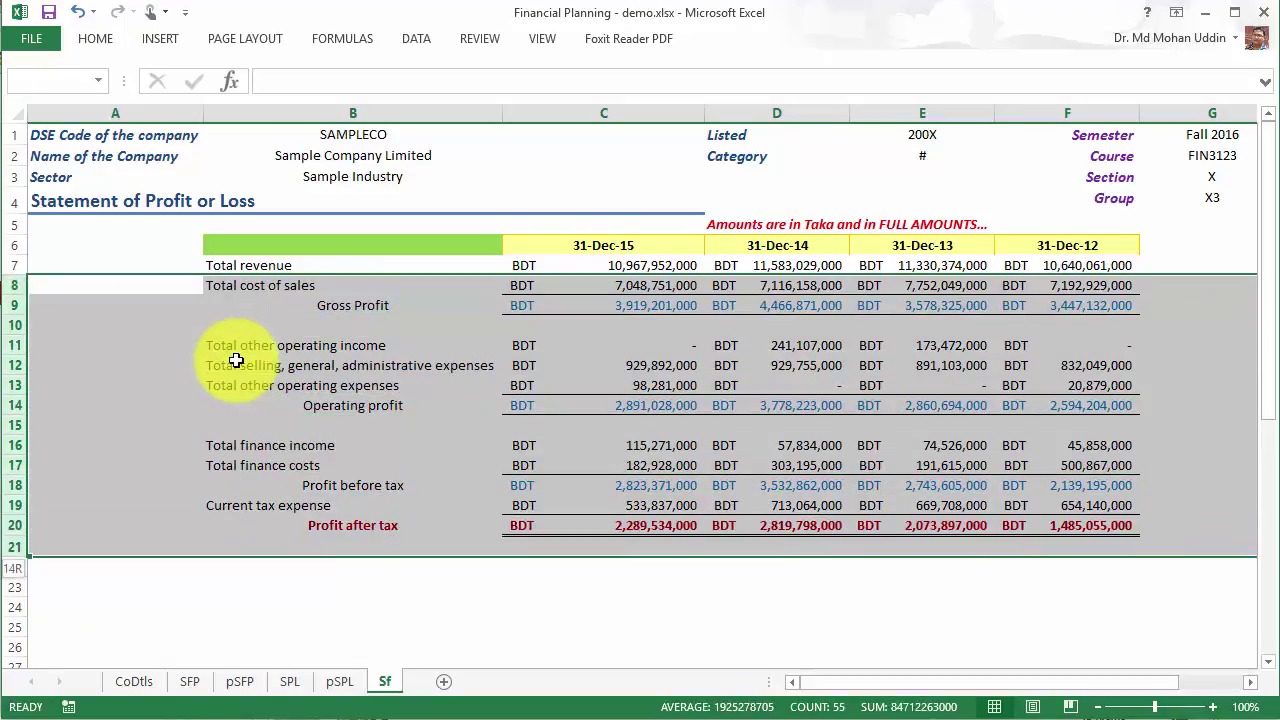
pyautogui.rightClick(8, 308)
pyautogui.click(73, 468)
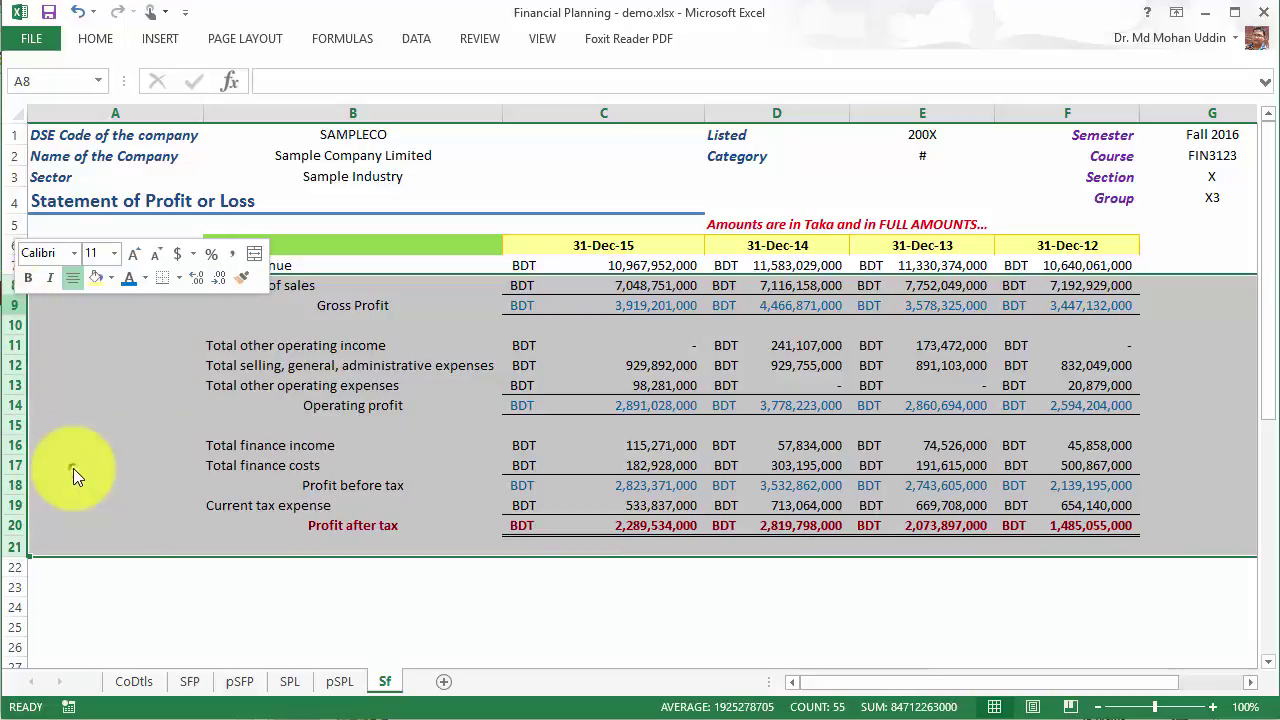
pyautogui.click(651, 403)
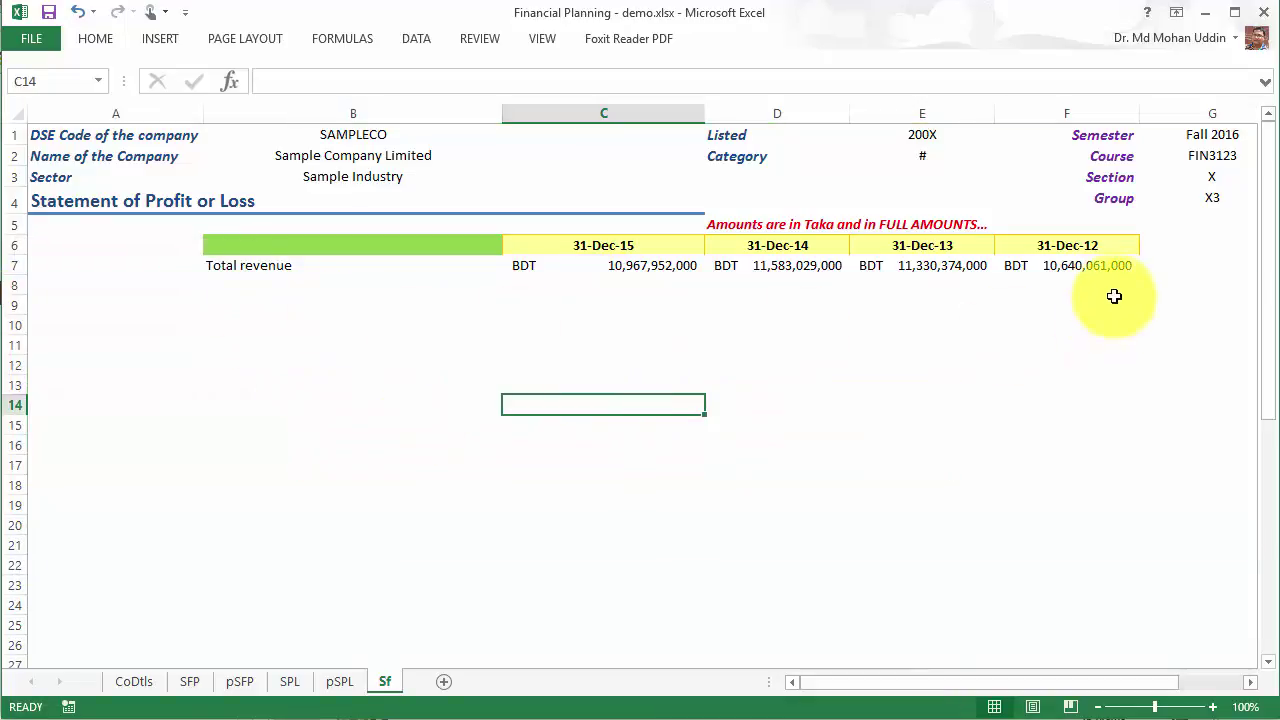
# - Enter the label 'Growth rate of sales' in B8
pyautogui.click(243, 287)
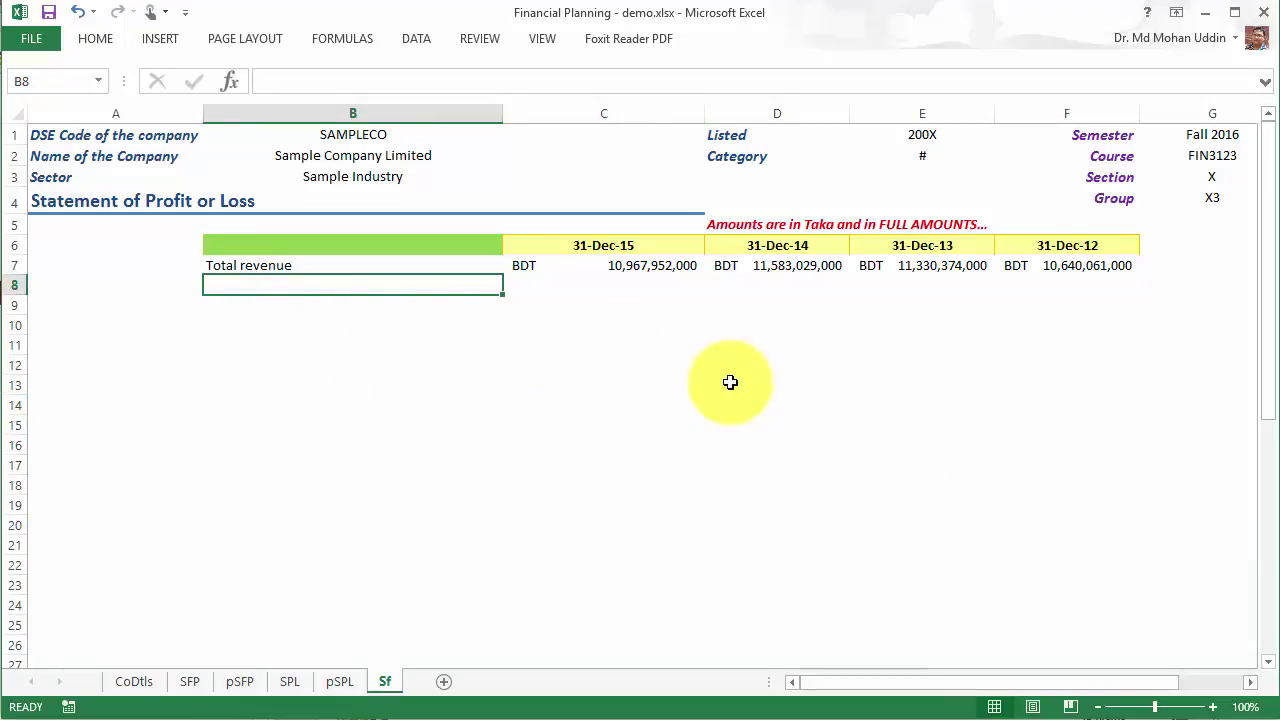
pyautogui.write('G')
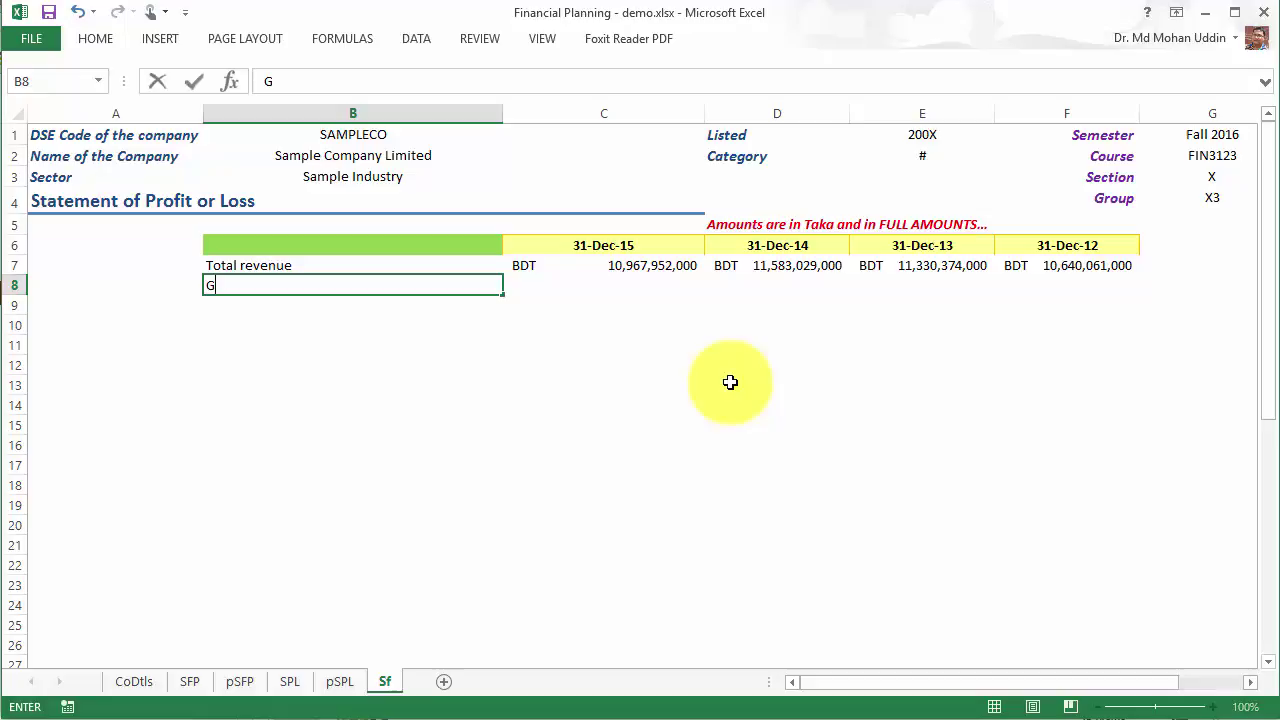
pyautogui.write('rowth r')
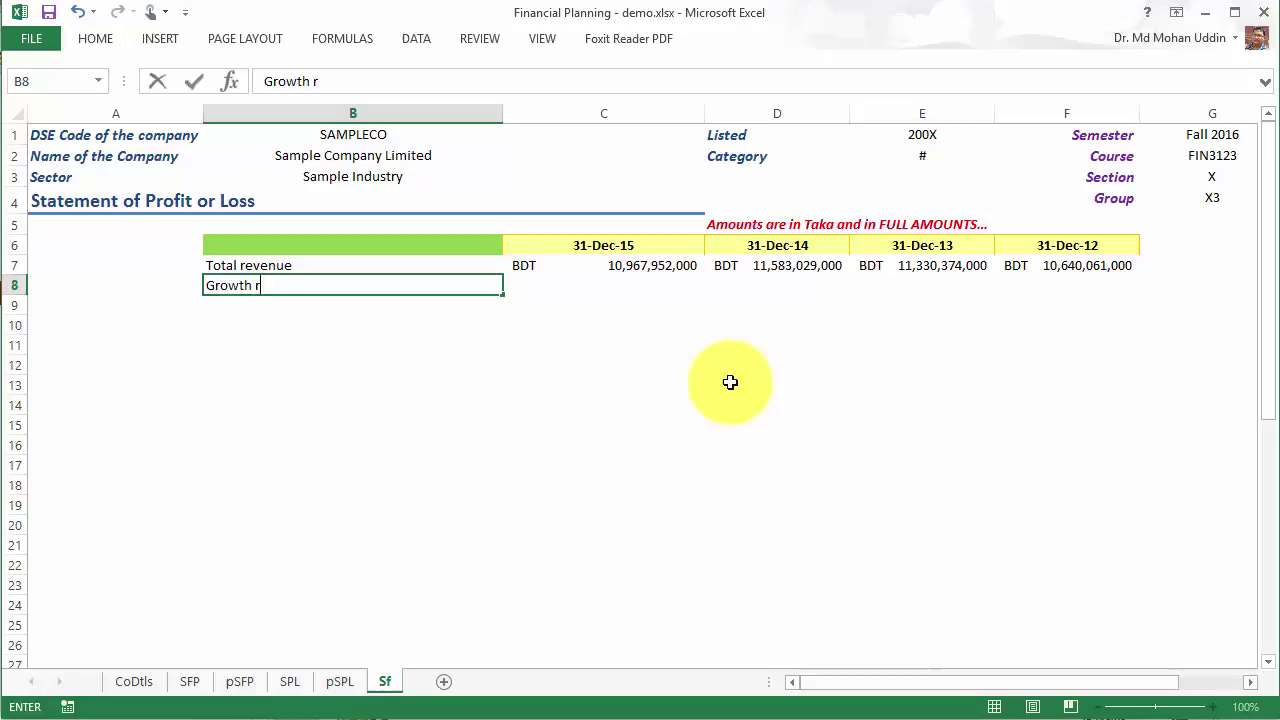
pyautogui.write('ate of sales')
pyautogui.press('Return')
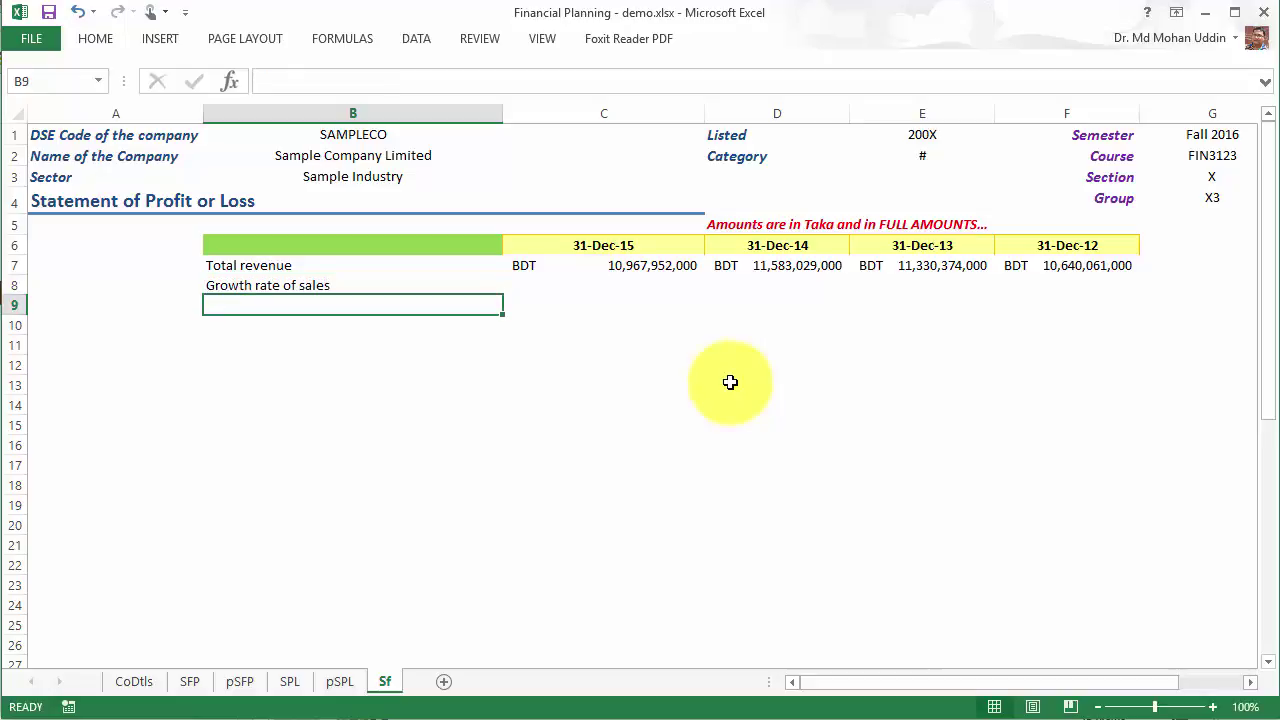
pyautogui.click(1081, 287)
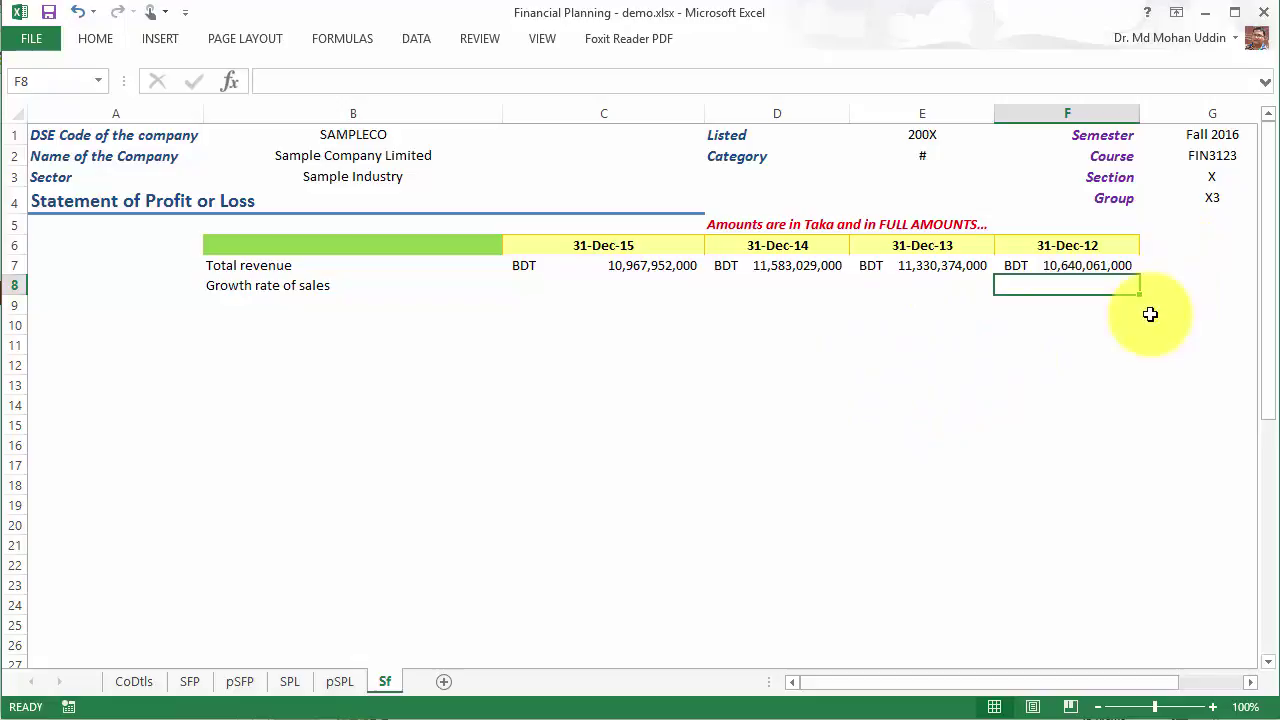
# - Enter =(E7-F7)/F7 in E8 as the 31-Dec-13 sales growth rate
pyautogui.click(924, 288)
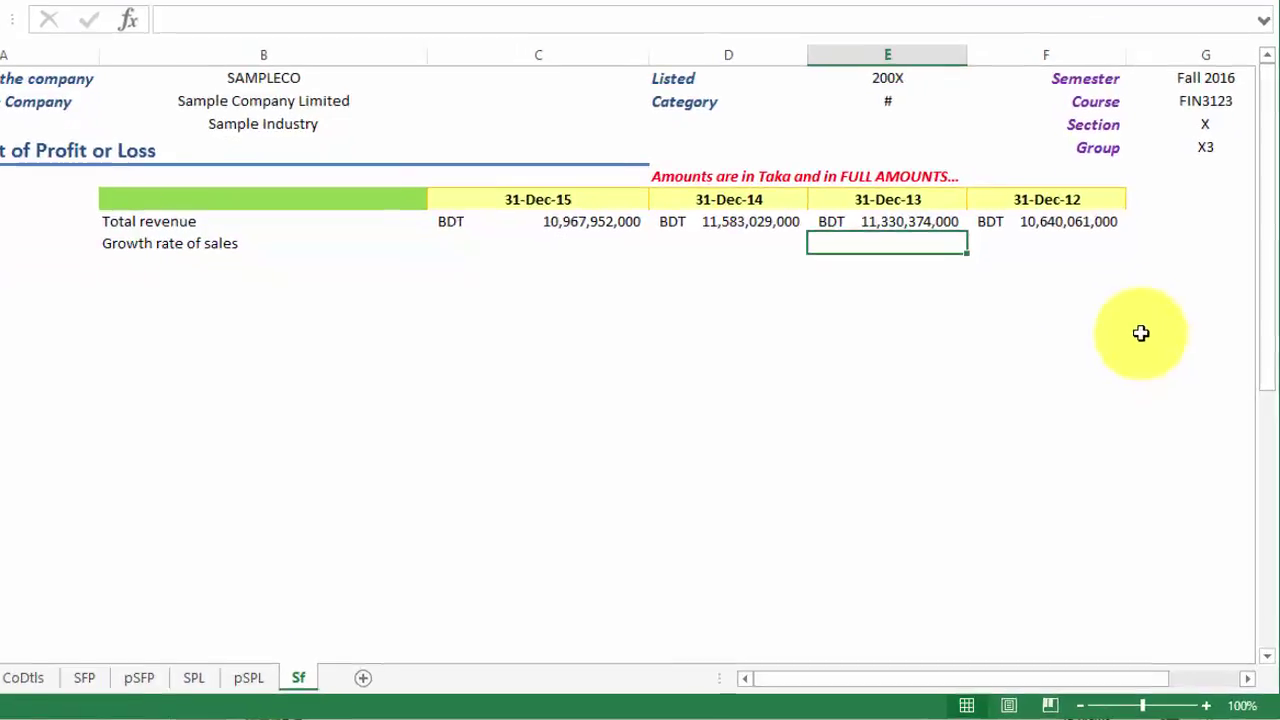
pyautogui.write('=')
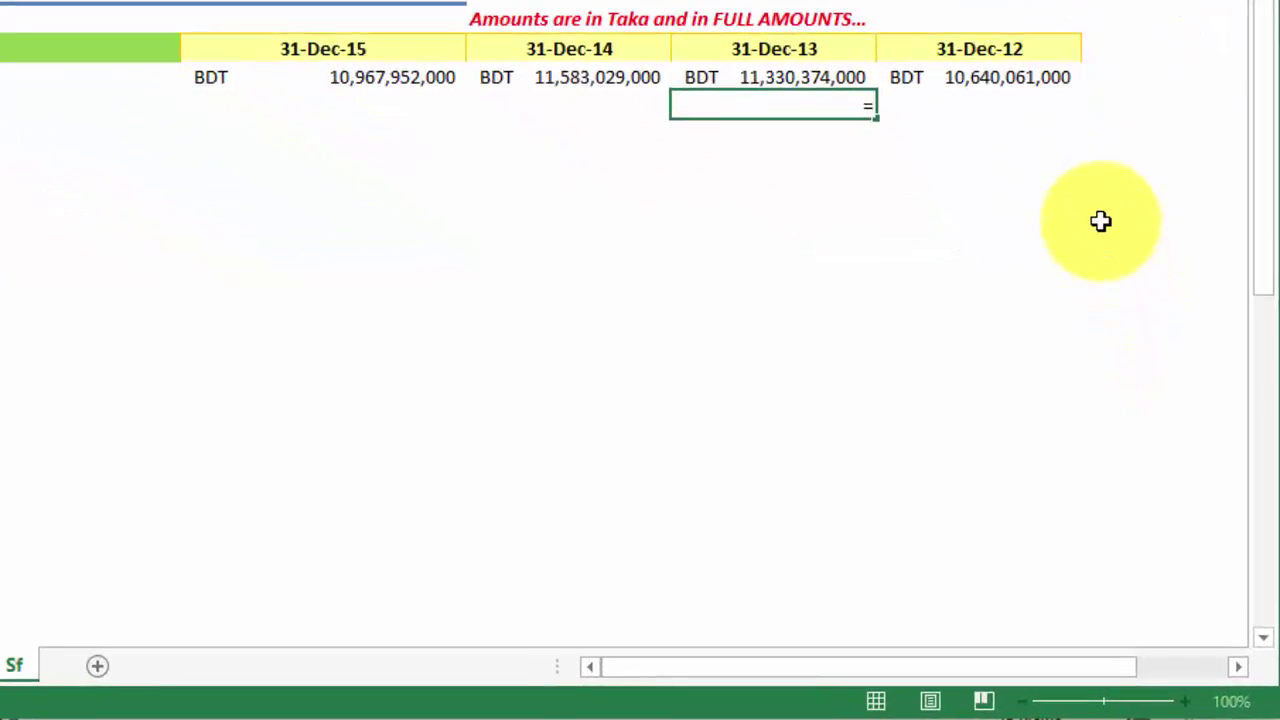
pyautogui.write('(')
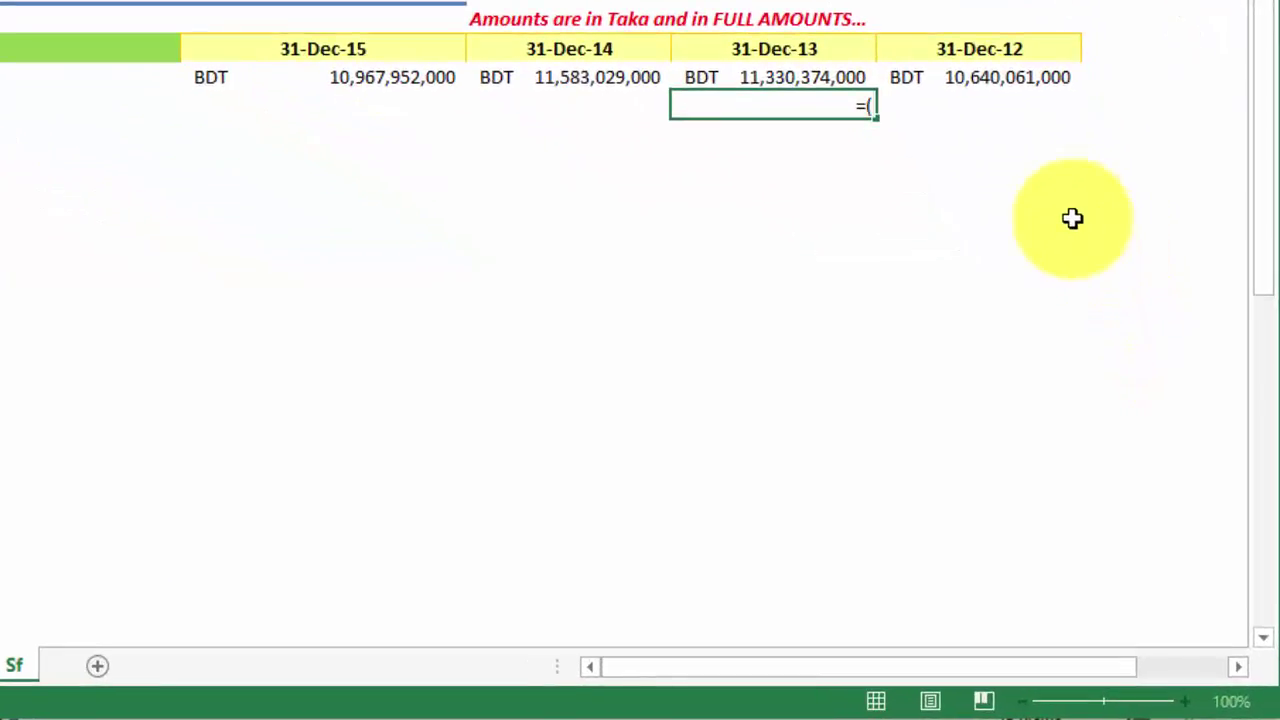
pyautogui.click(775, 78)
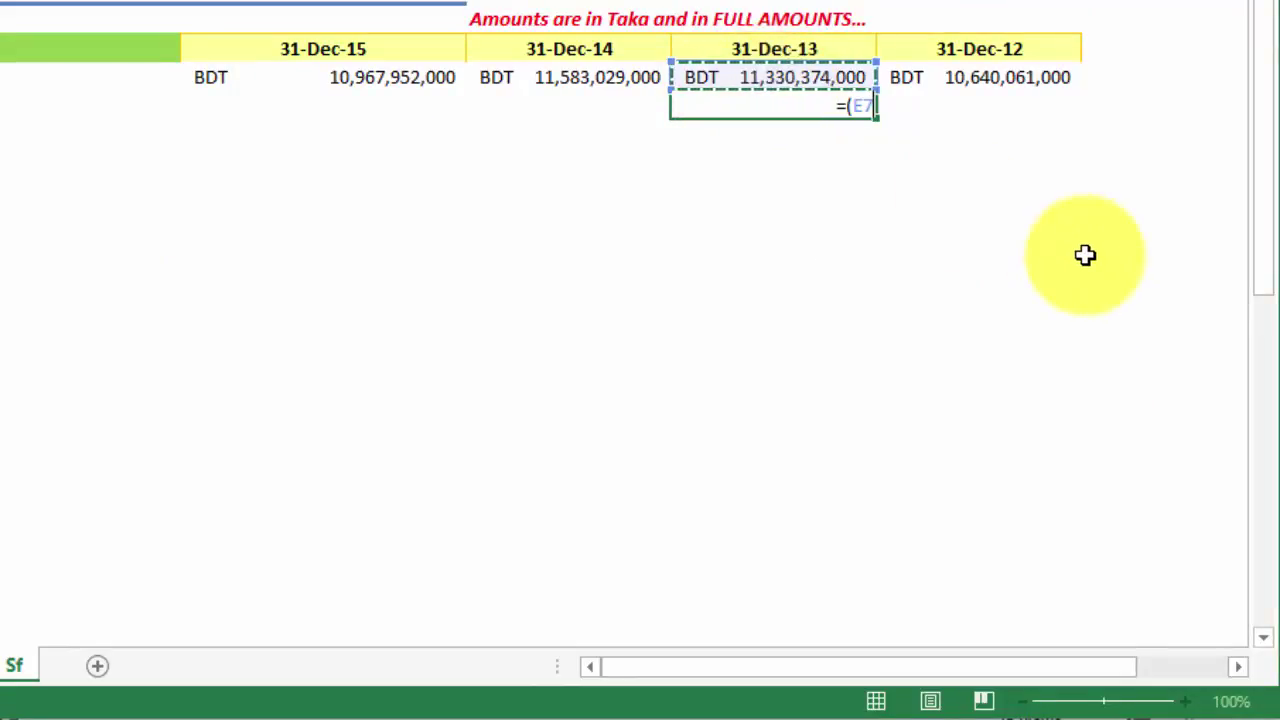
pyautogui.write('-')
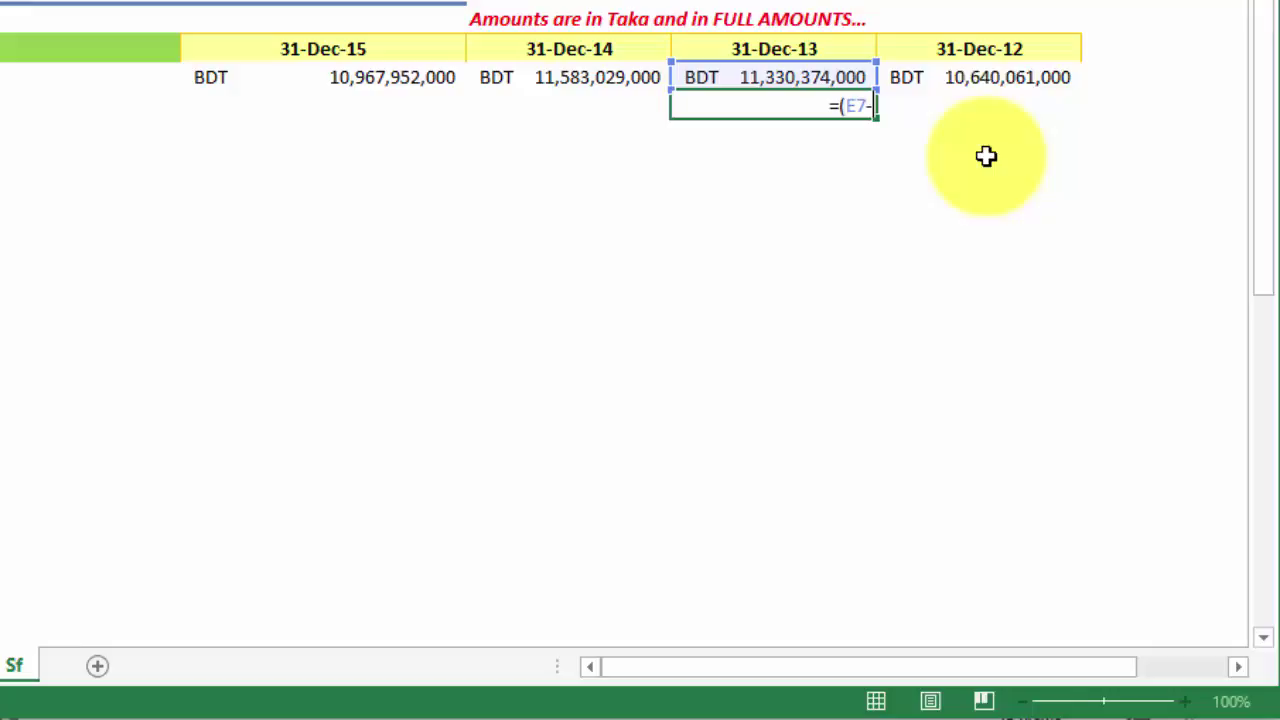
pyautogui.click(967, 77)
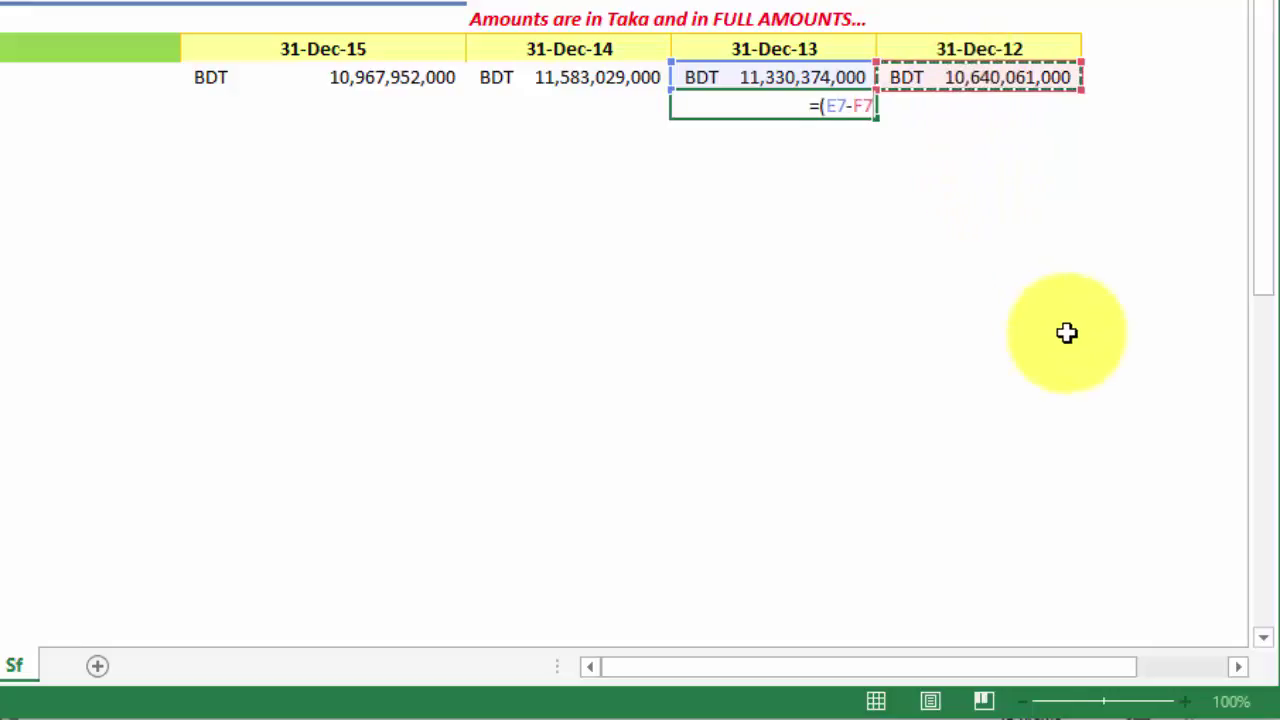
pyautogui.write(')')
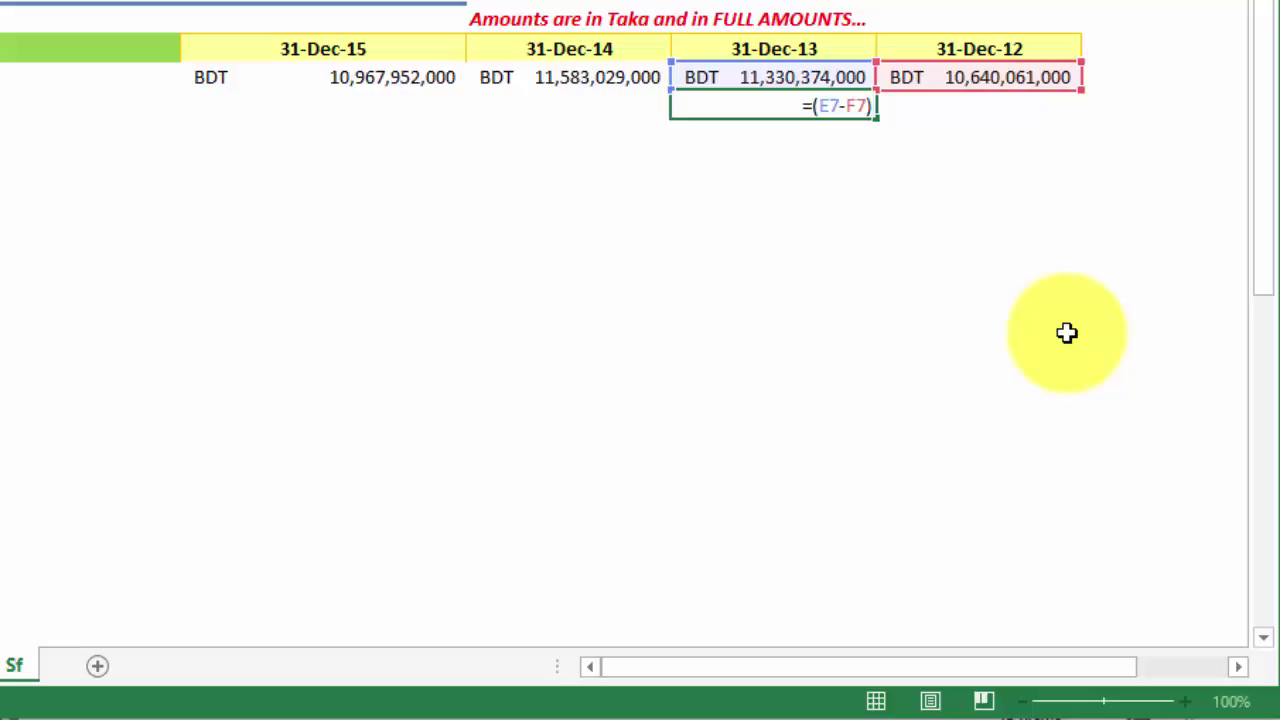
pyautogui.write('/')
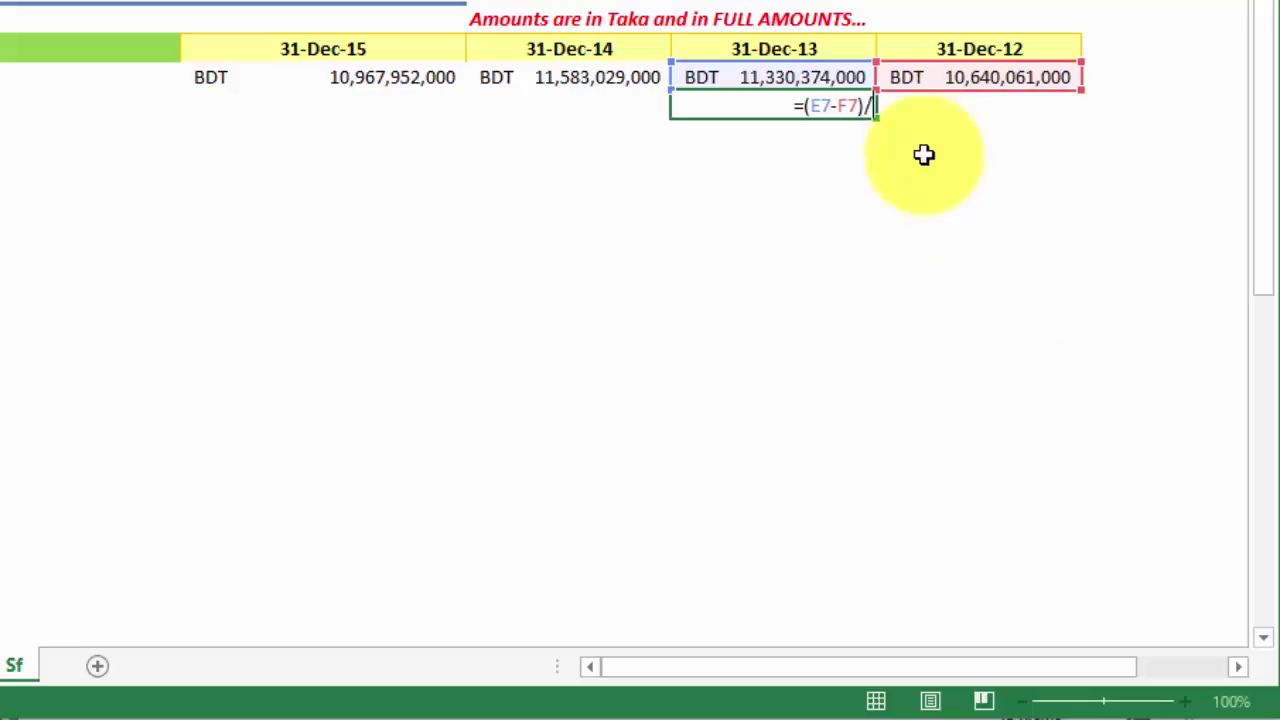
pyautogui.click(982, 72)
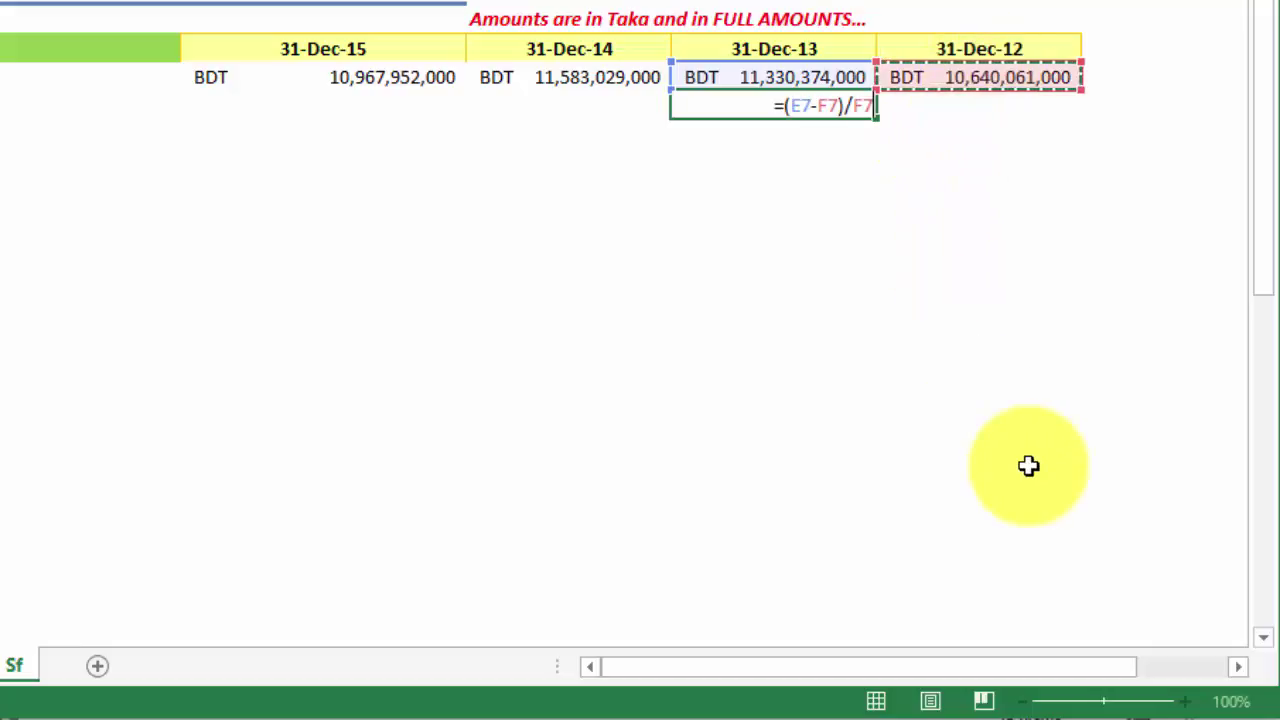
pyautogui.press('Return')
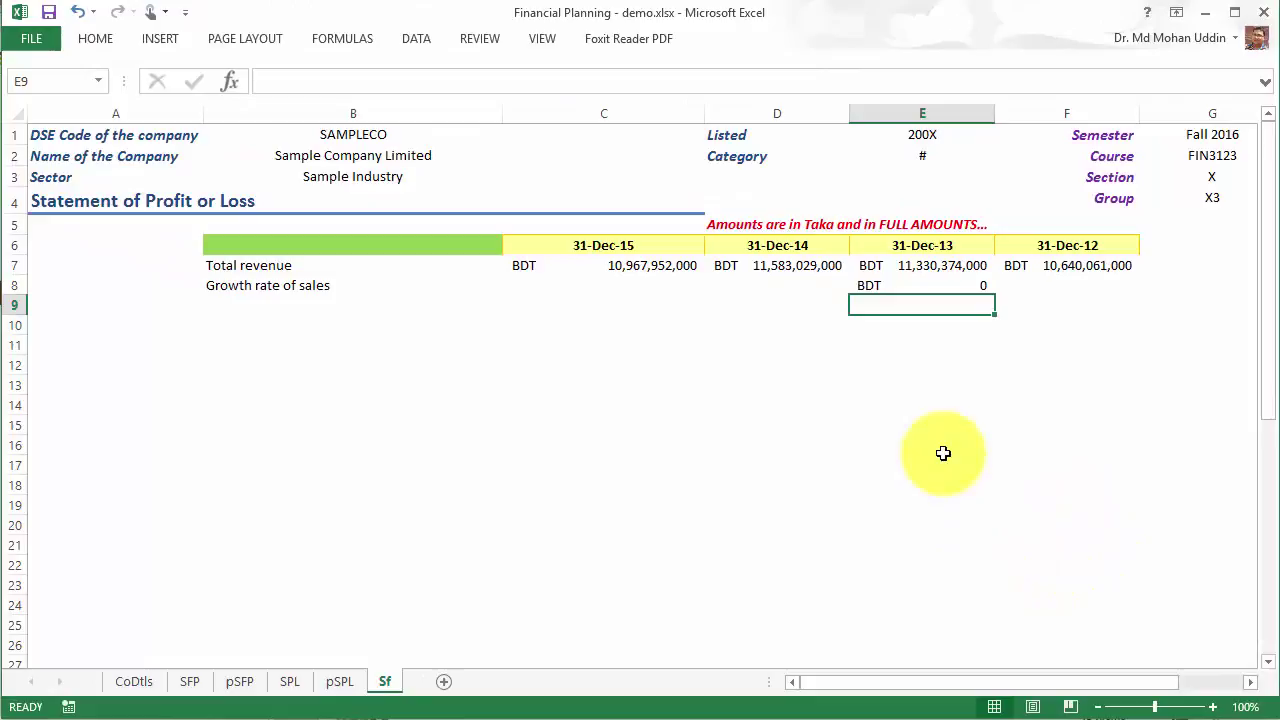
# - Format E8 as a percentage with two decimals, showing 6.49%
pyautogui.click(982, 285)
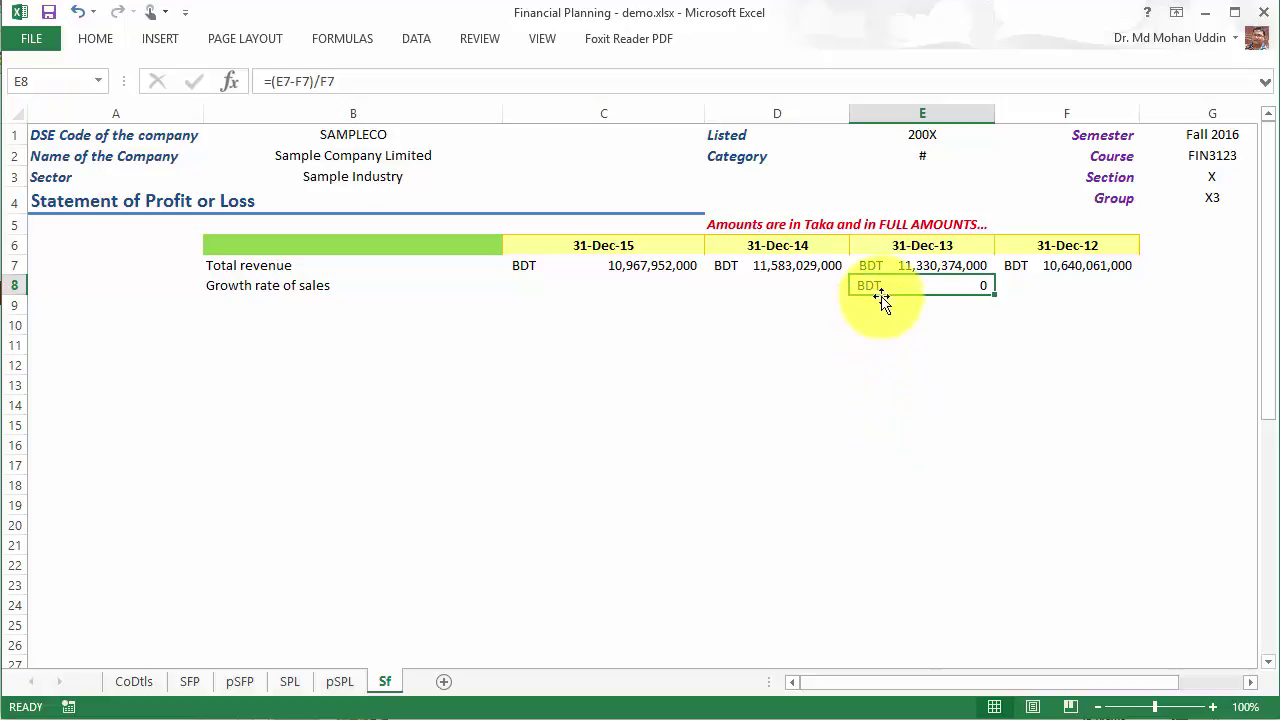
pyautogui.click(95, 38)
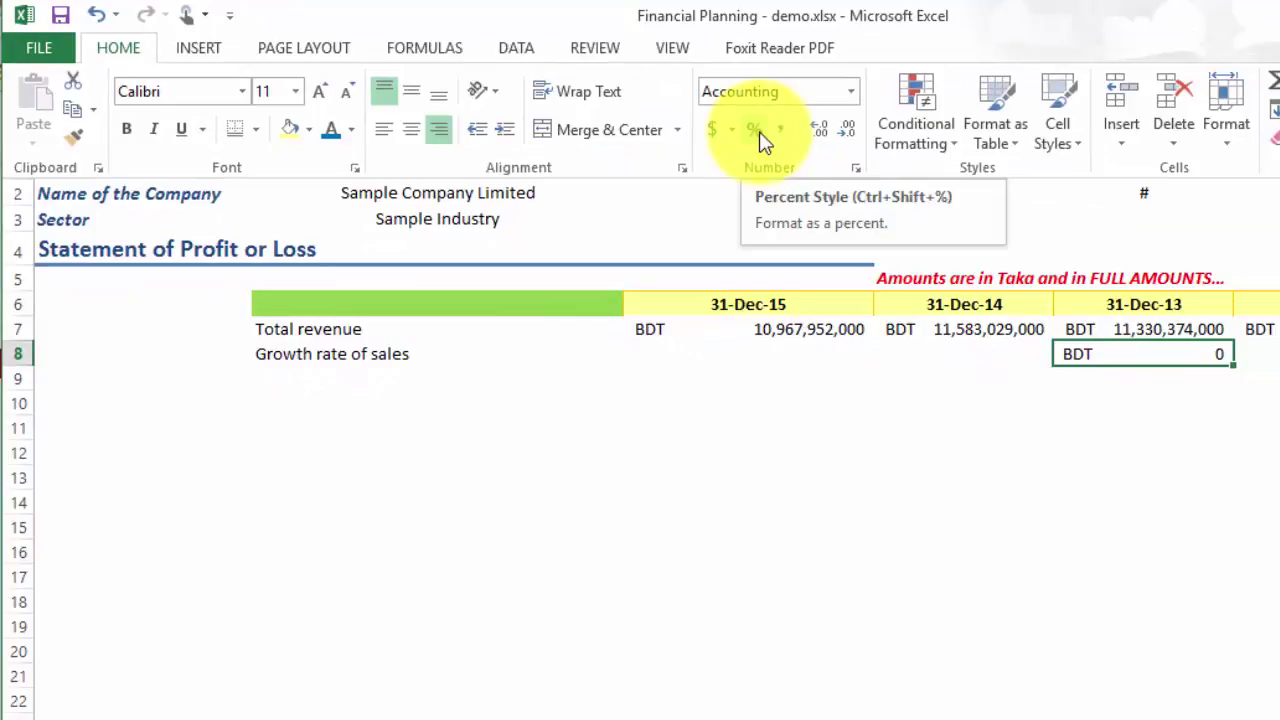
pyautogui.click(760, 136)
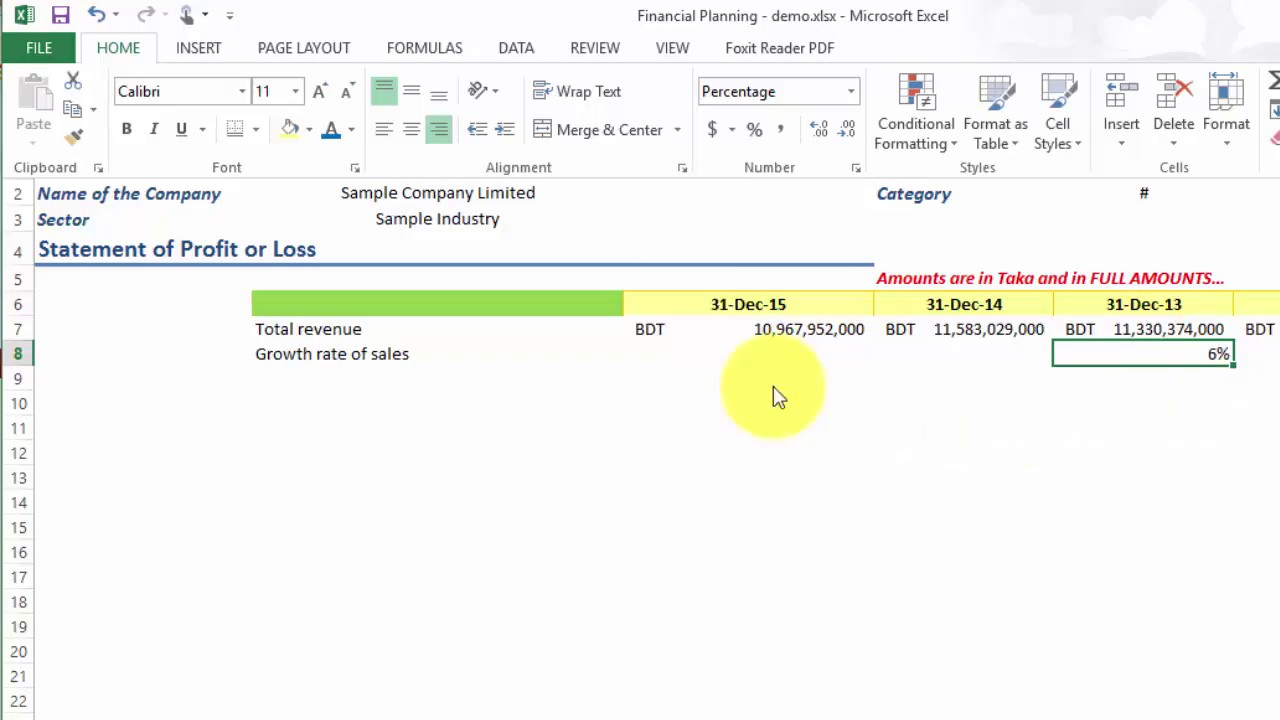
pyautogui.click(825, 133)
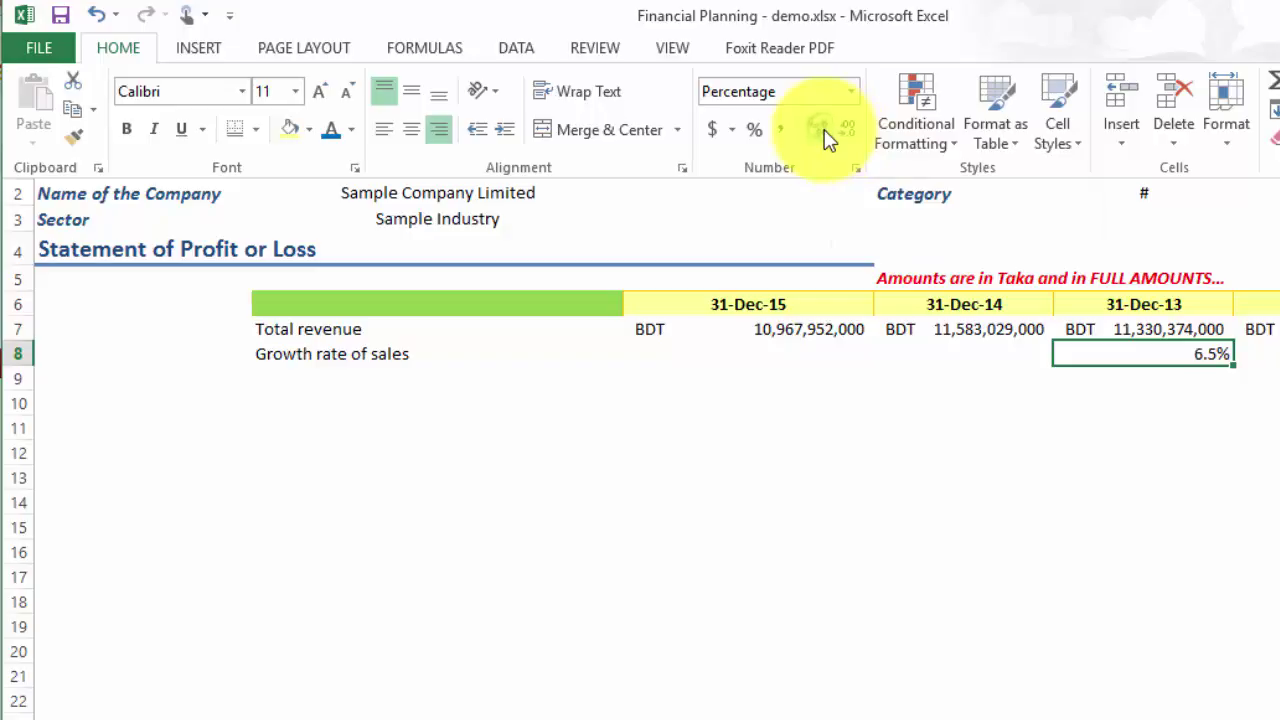
pyautogui.click(825, 133)
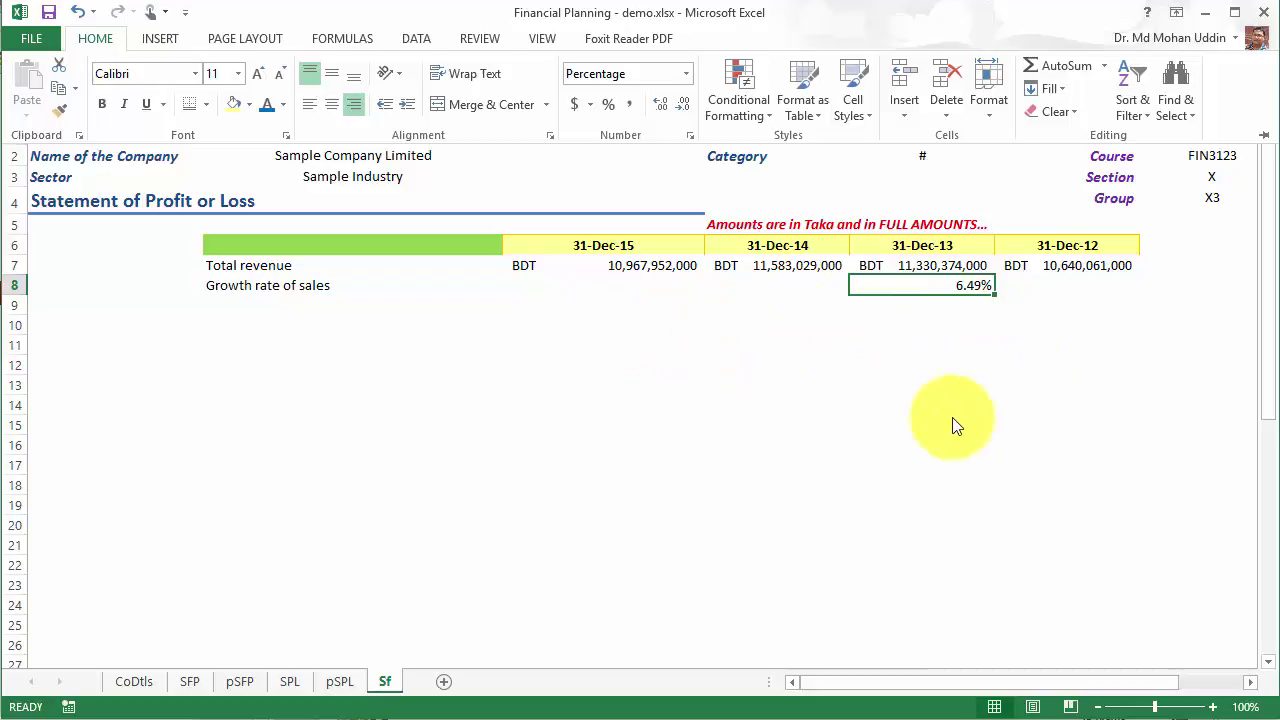
# - Fill the E8 growth formula left into D8 and C8, giving 2.23% and -5.31%
pyautogui.click(1012, 428)
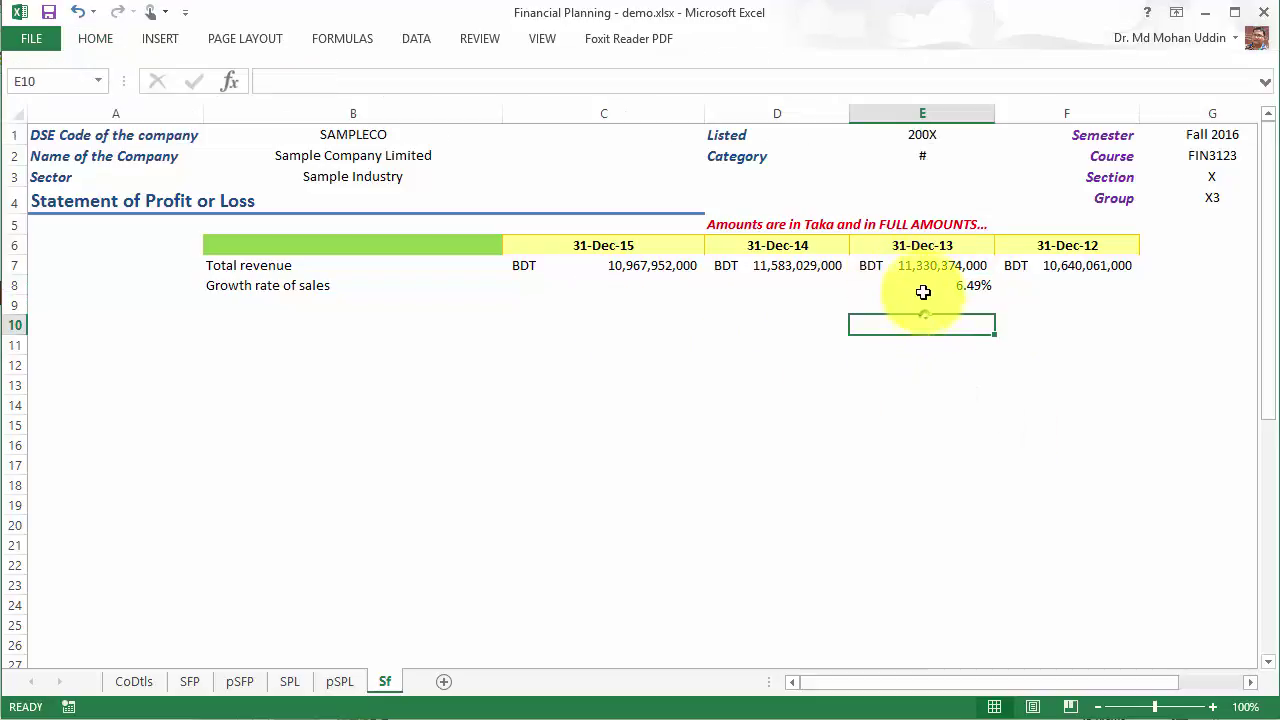
pyautogui.hotkey('shift', 'Left')
pyautogui.hotkey('shift', 'Left')
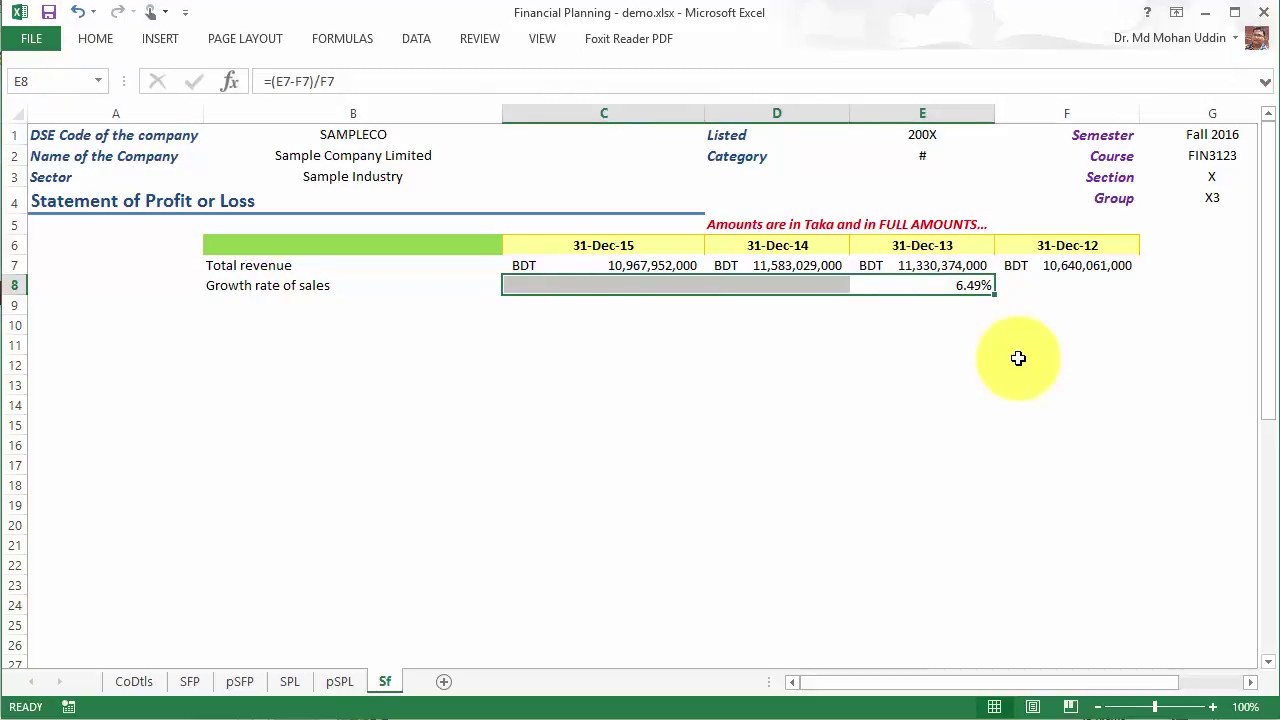
pyautogui.click(964, 286)
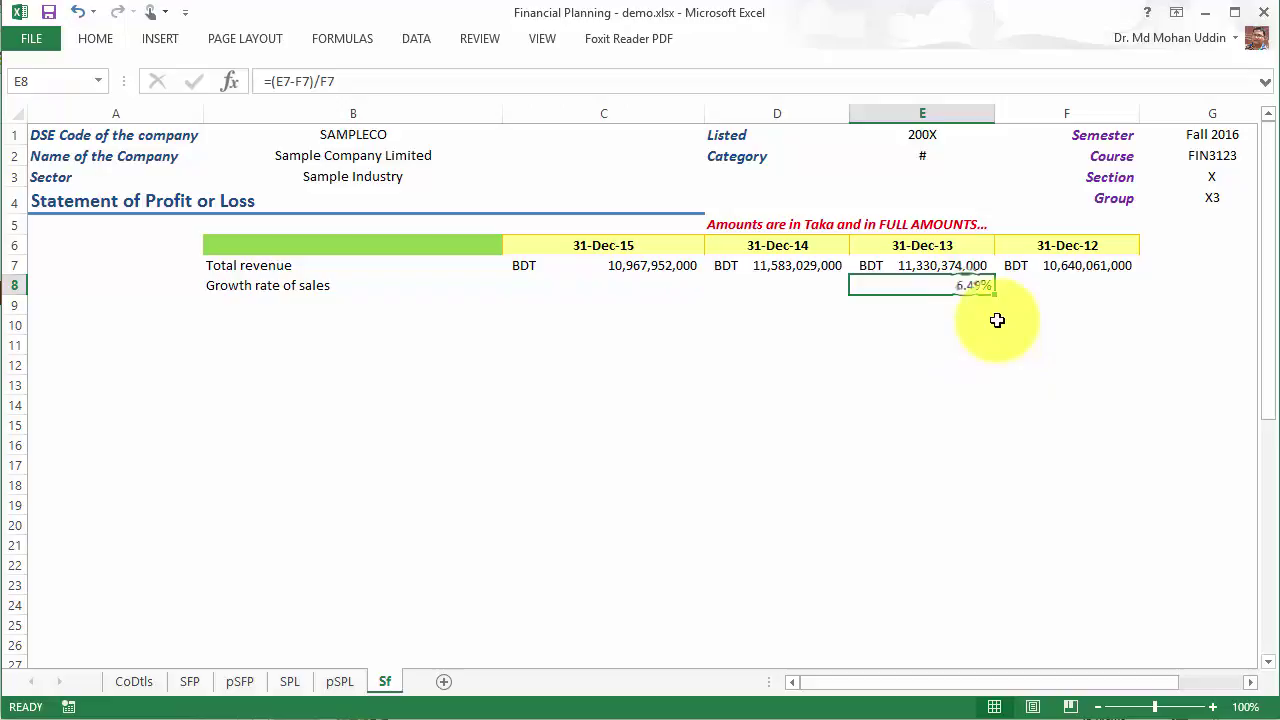
pyautogui.moveTo(994, 296); pyautogui.dragTo(563, 290)
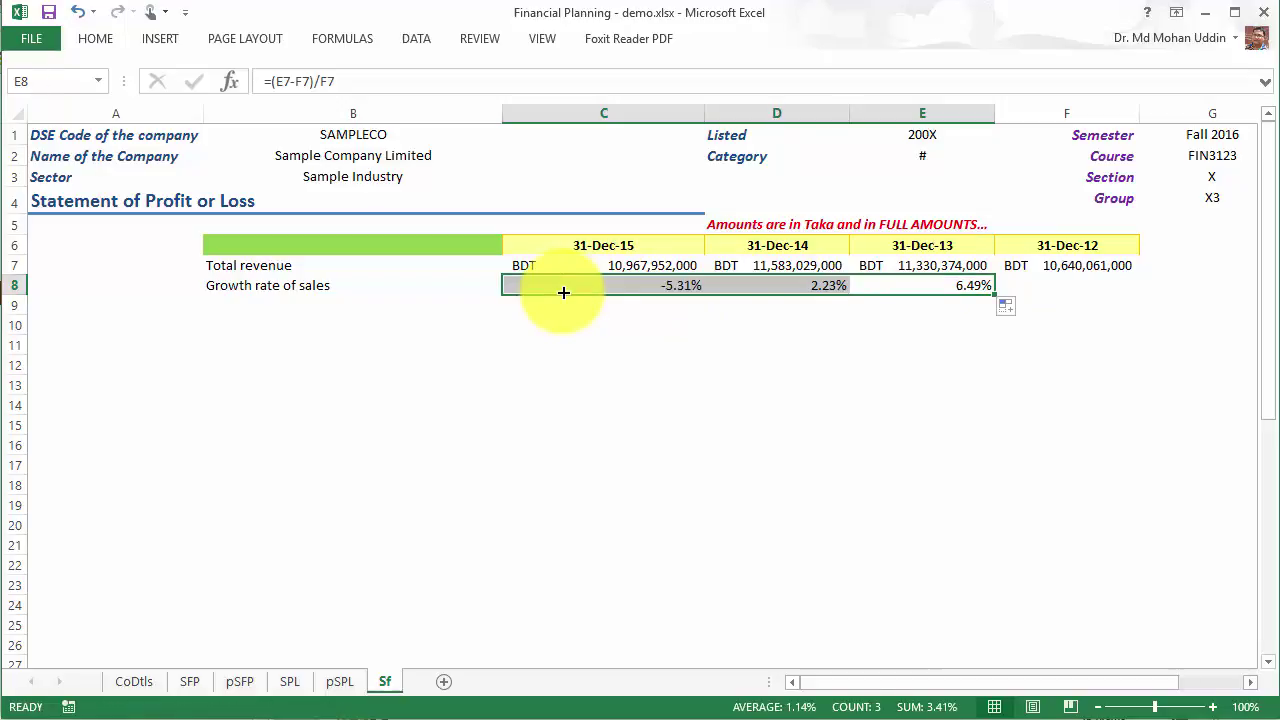
pyautogui.click(962, 426)
pyautogui.click(928, 287)
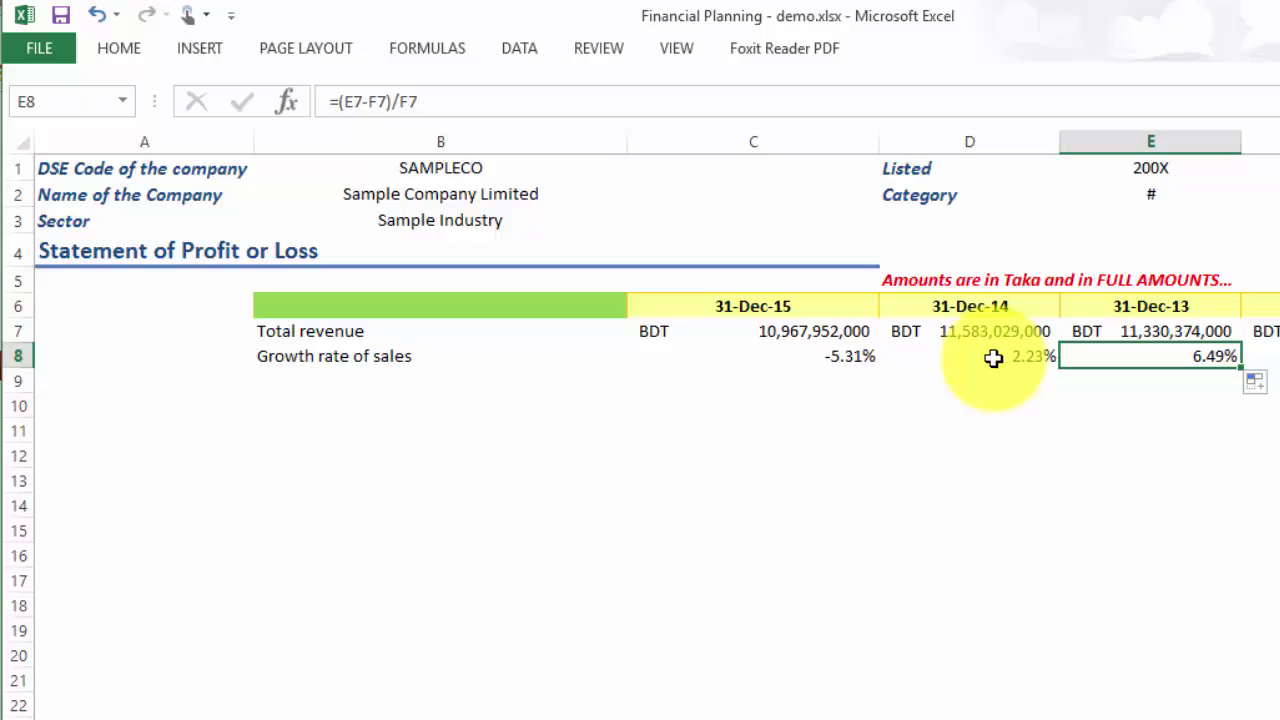
pyautogui.click(993, 358)
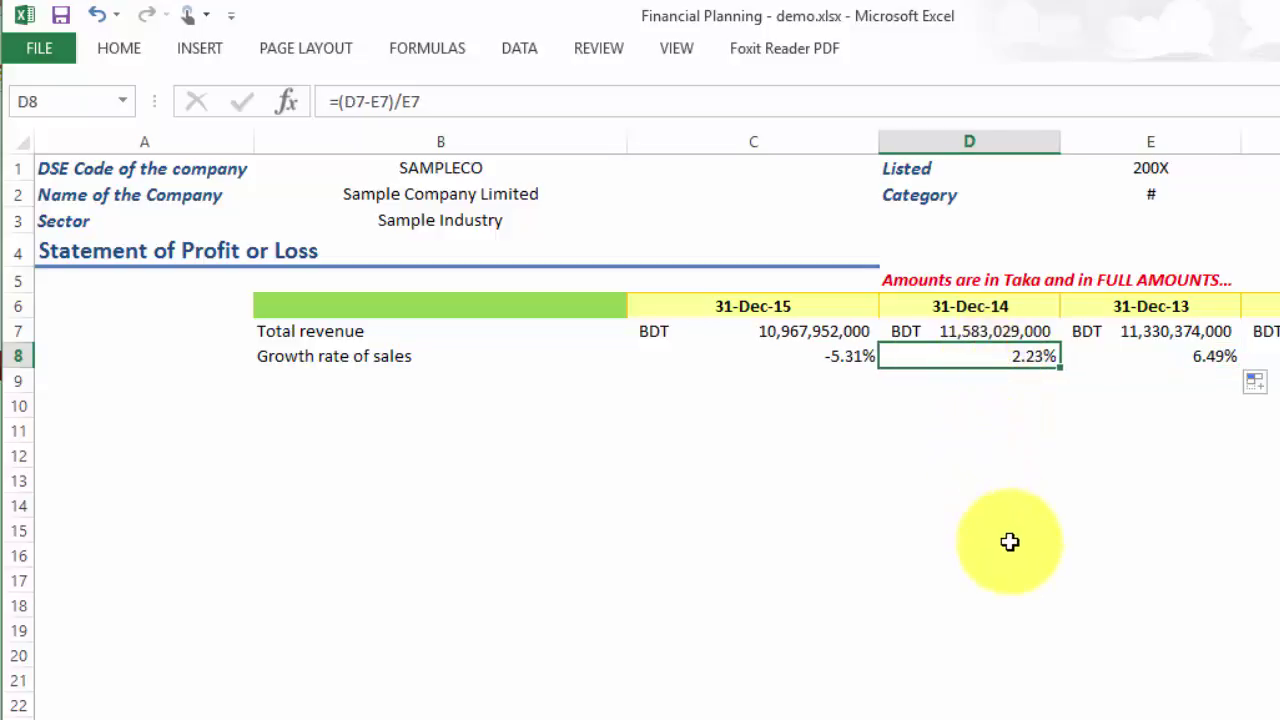
pyautogui.click(822, 357)
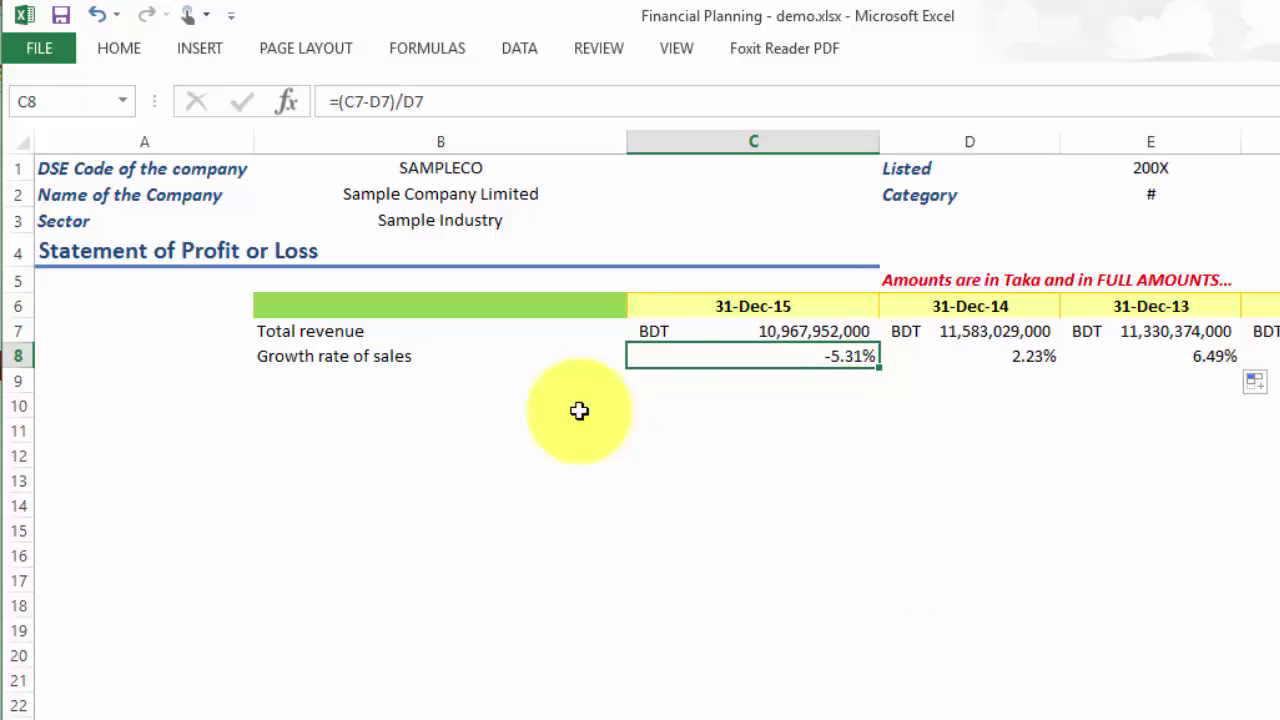
pyautogui.click(1188, 359)
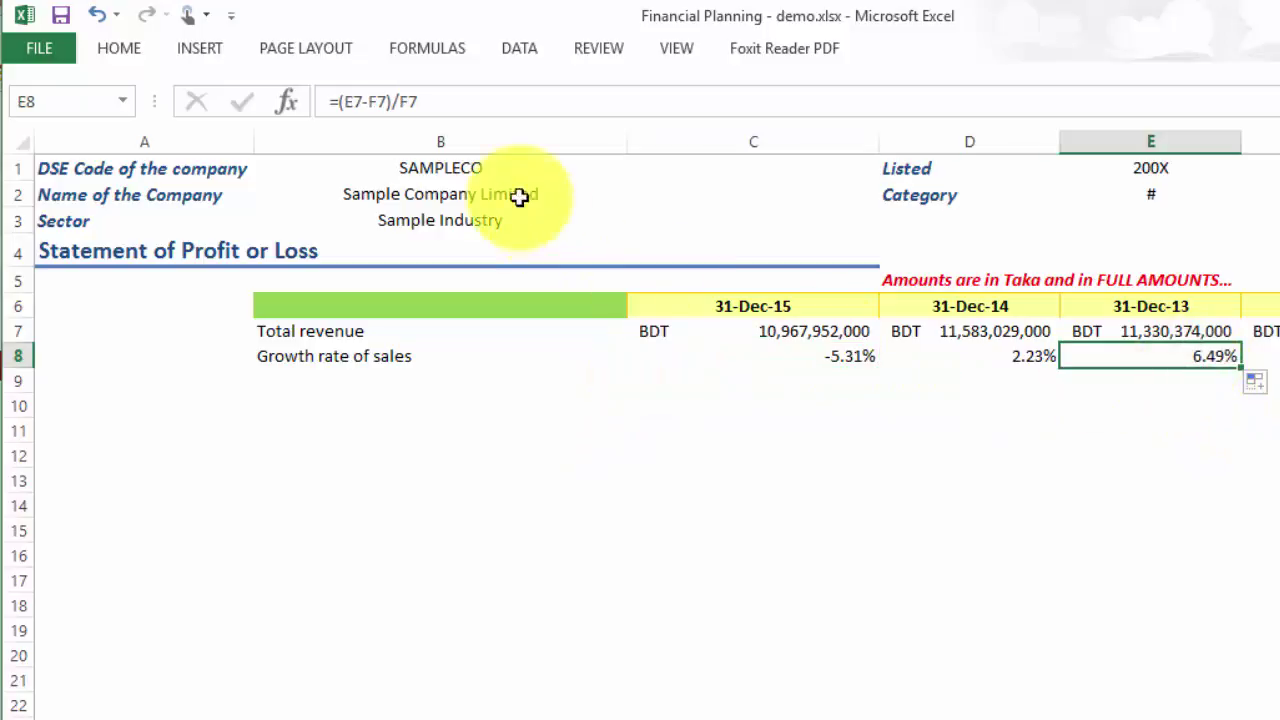
pyautogui.click(820, 358)
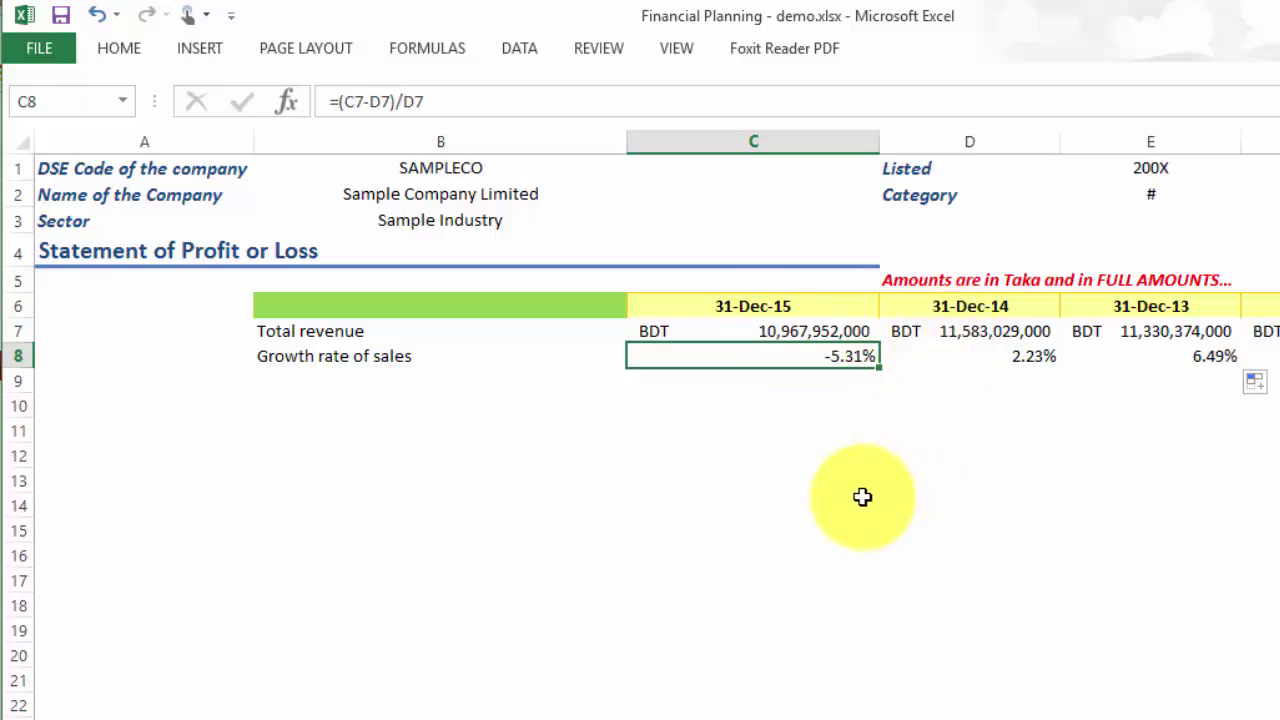
# - Type 'Average growth rate of the last 3 years' into B9
pyautogui.click(314, 380)
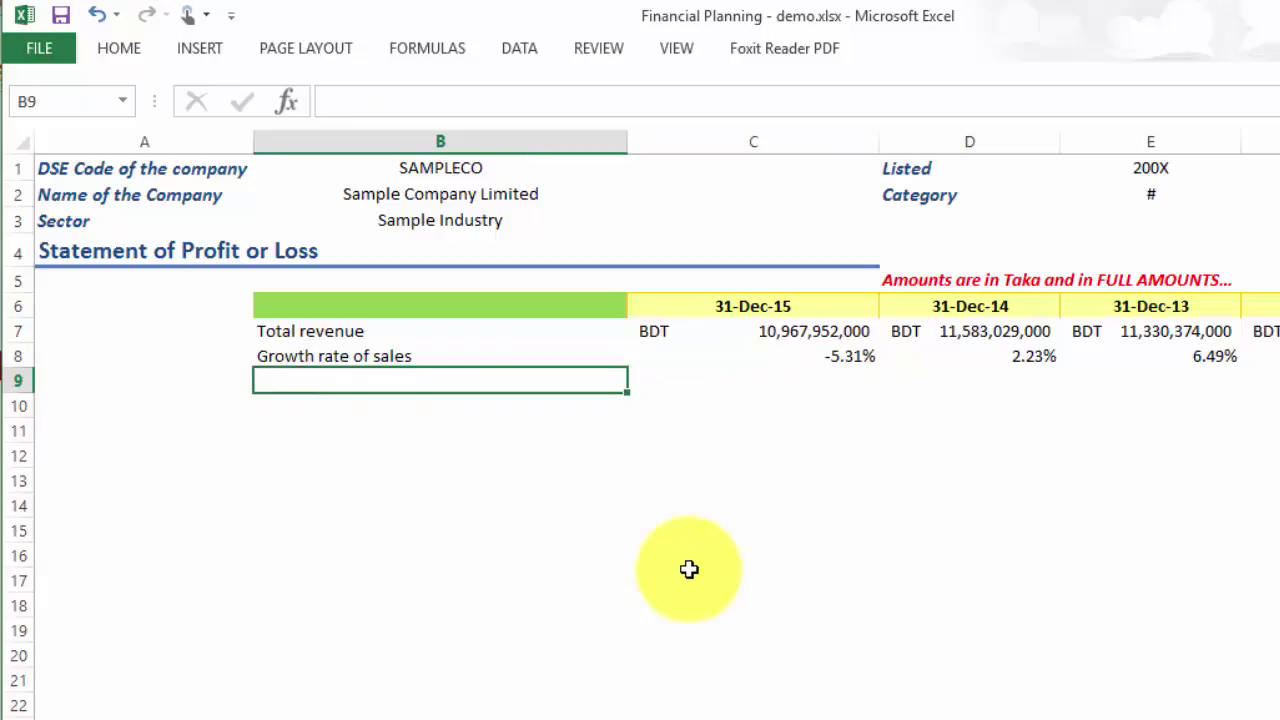
pyautogui.write('Average')
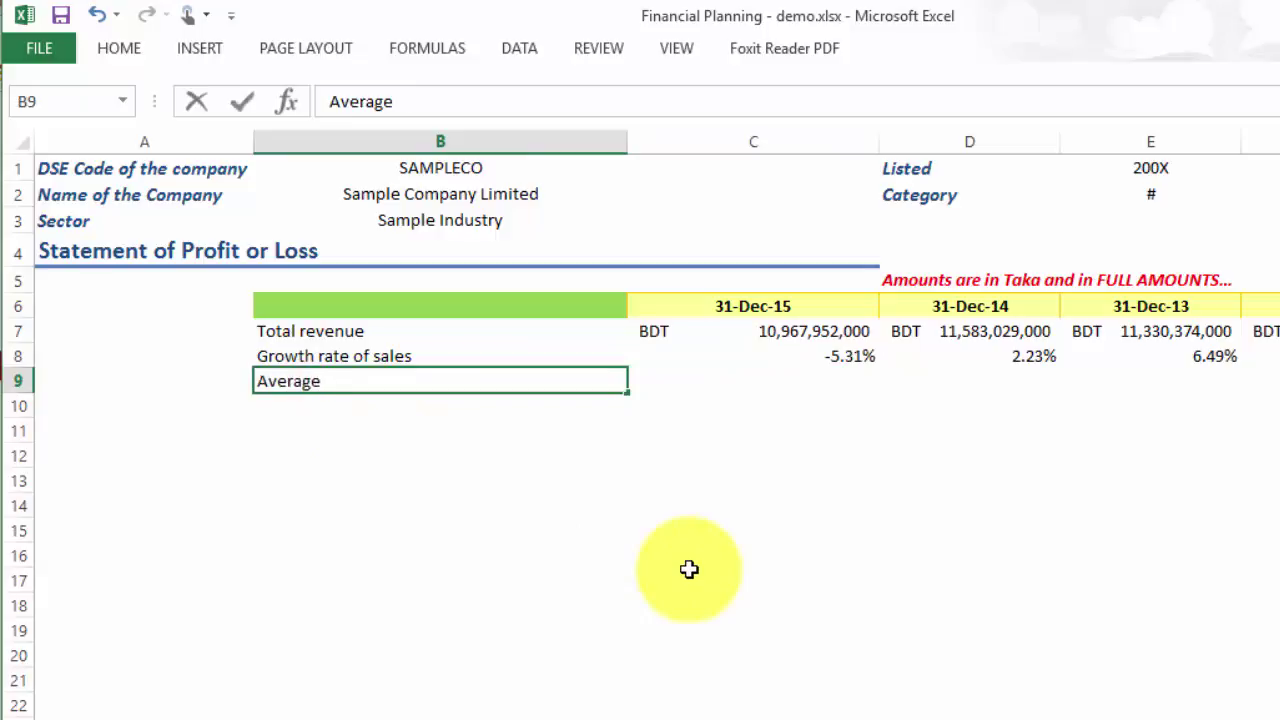
pyautogui.write(' growth rate')
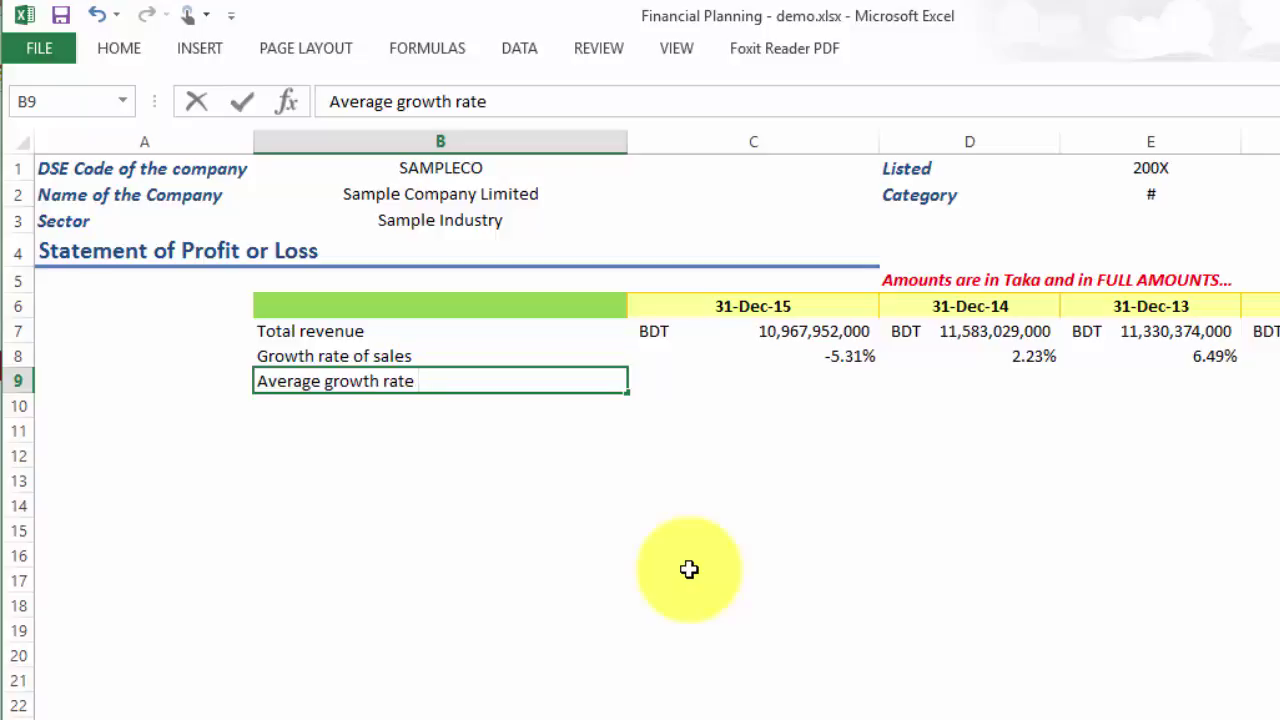
pyautogui.write(' of the last 3 years')
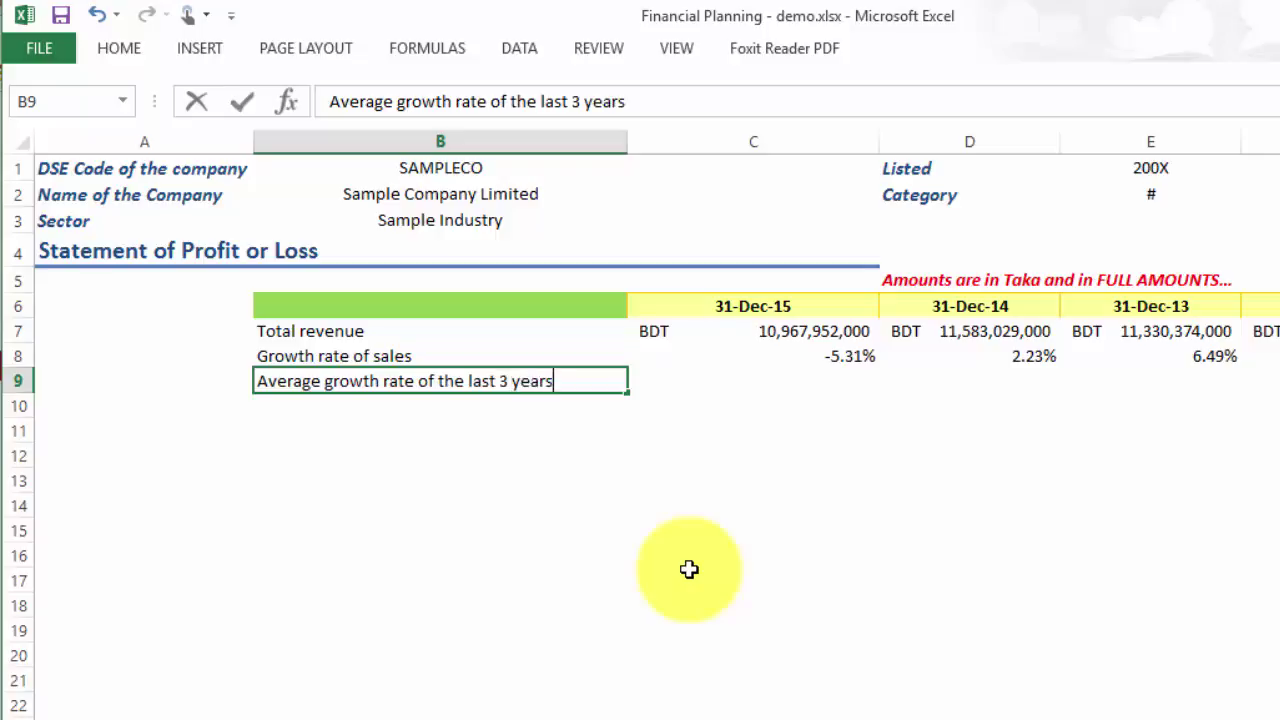
pyautogui.press('Return')
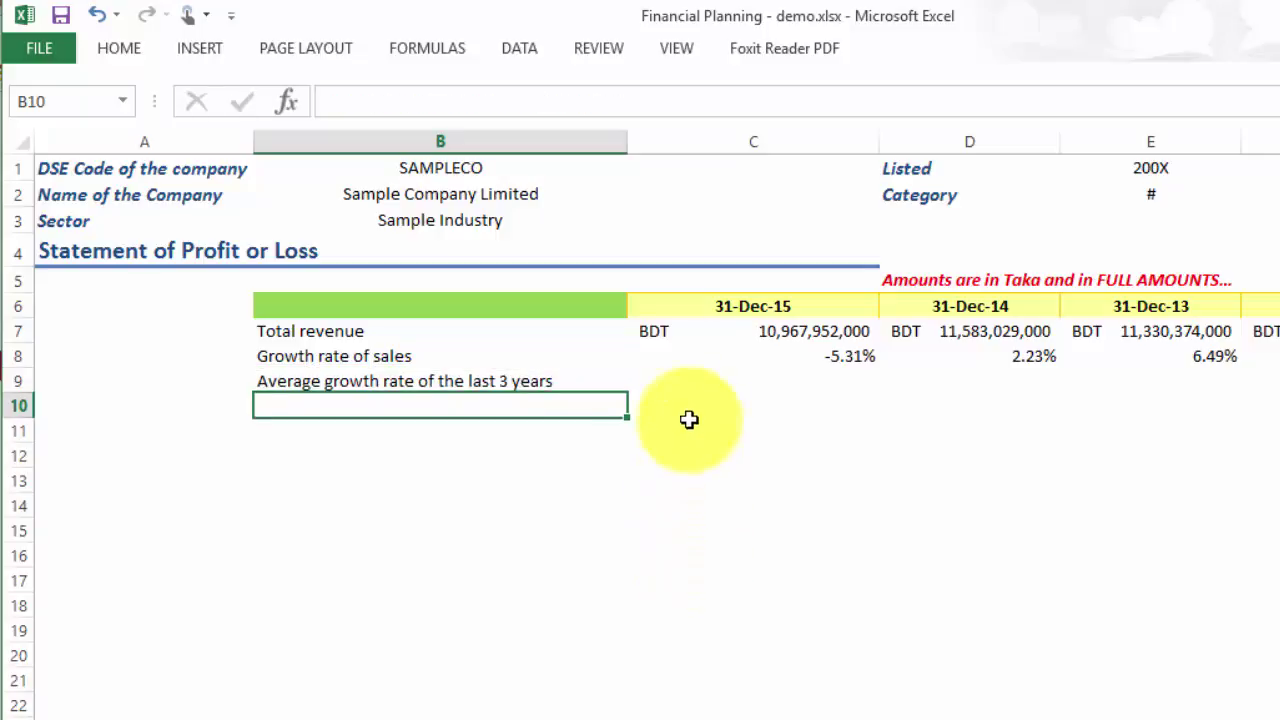
# - Enter =AVERAGE(C8:E8) in C9, giving a 1.14% average growth rate
pyautogui.click(708, 387)
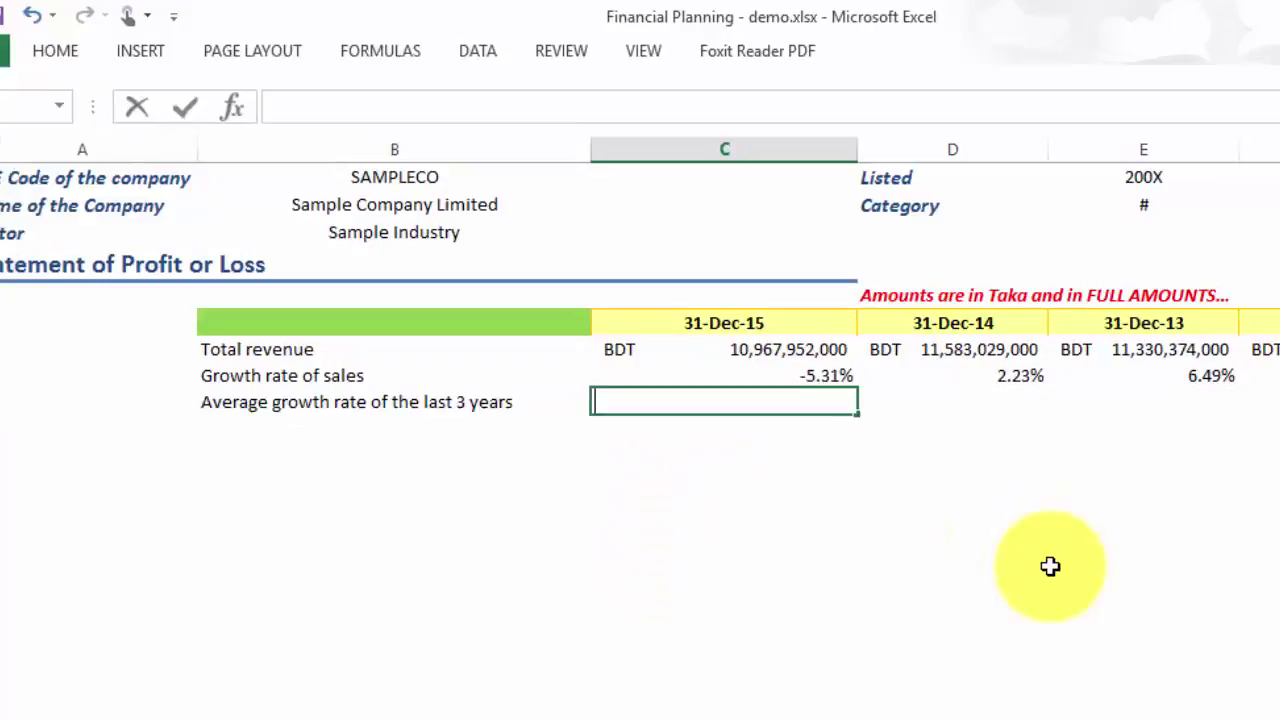
pyautogui.write('=average(')
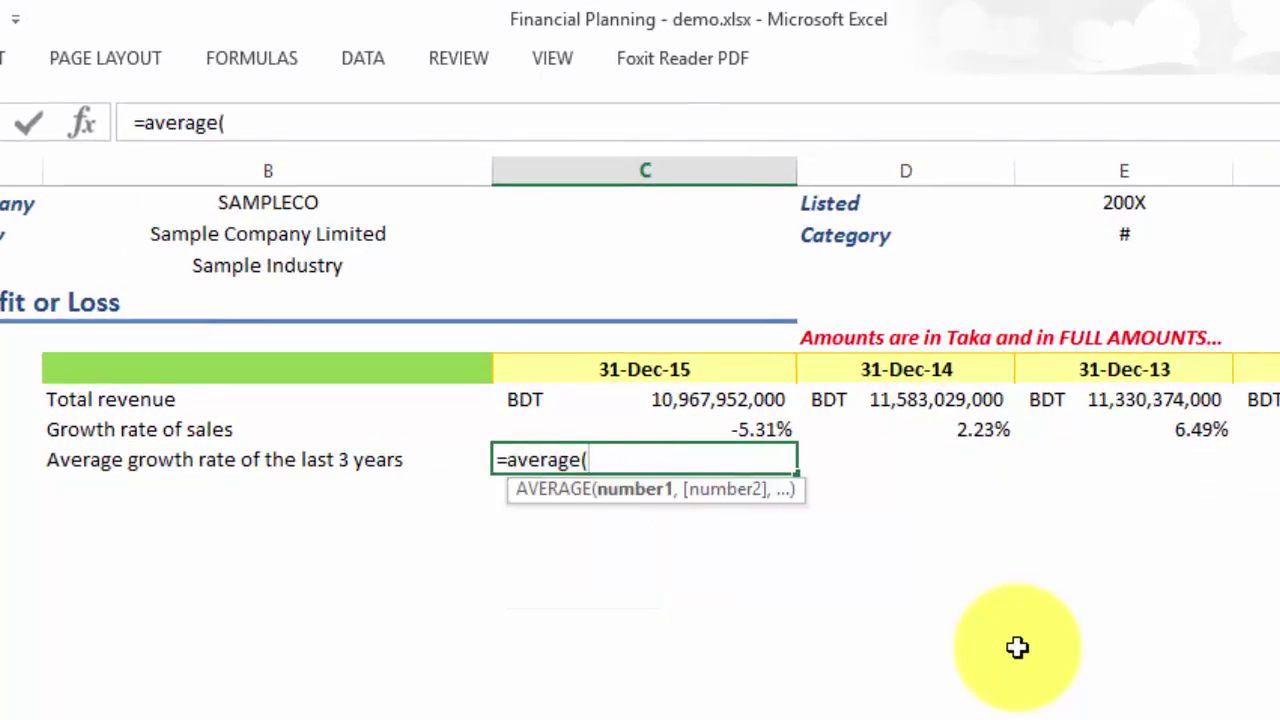
pyautogui.click(760, 430)
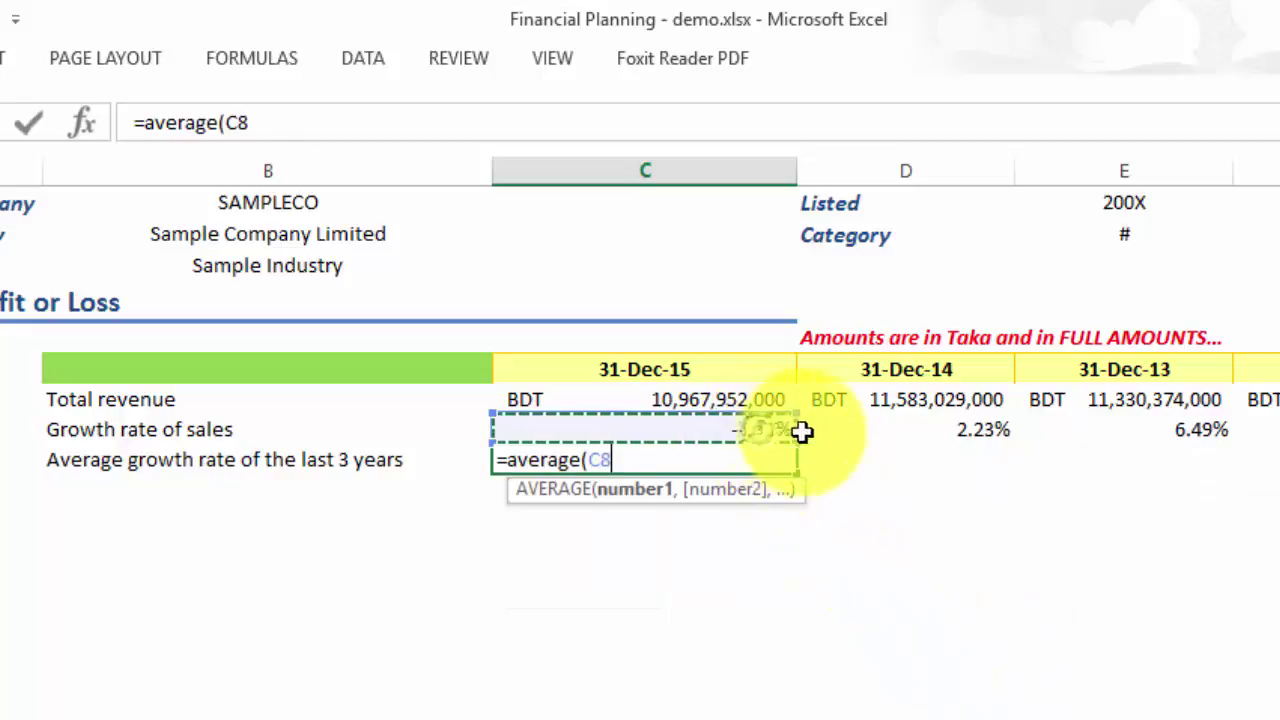
pyautogui.moveTo(802, 430); pyautogui.dragTo(1114, 437)
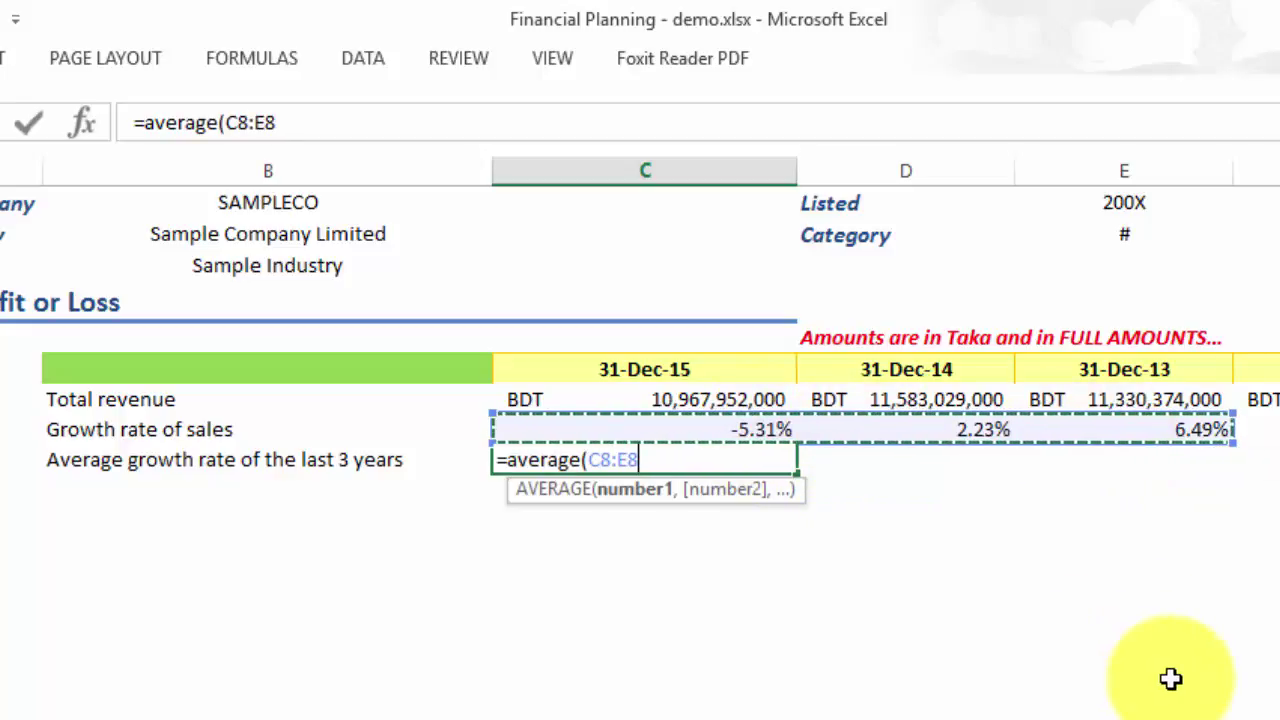
pyautogui.write(')')
pyautogui.press('Return')
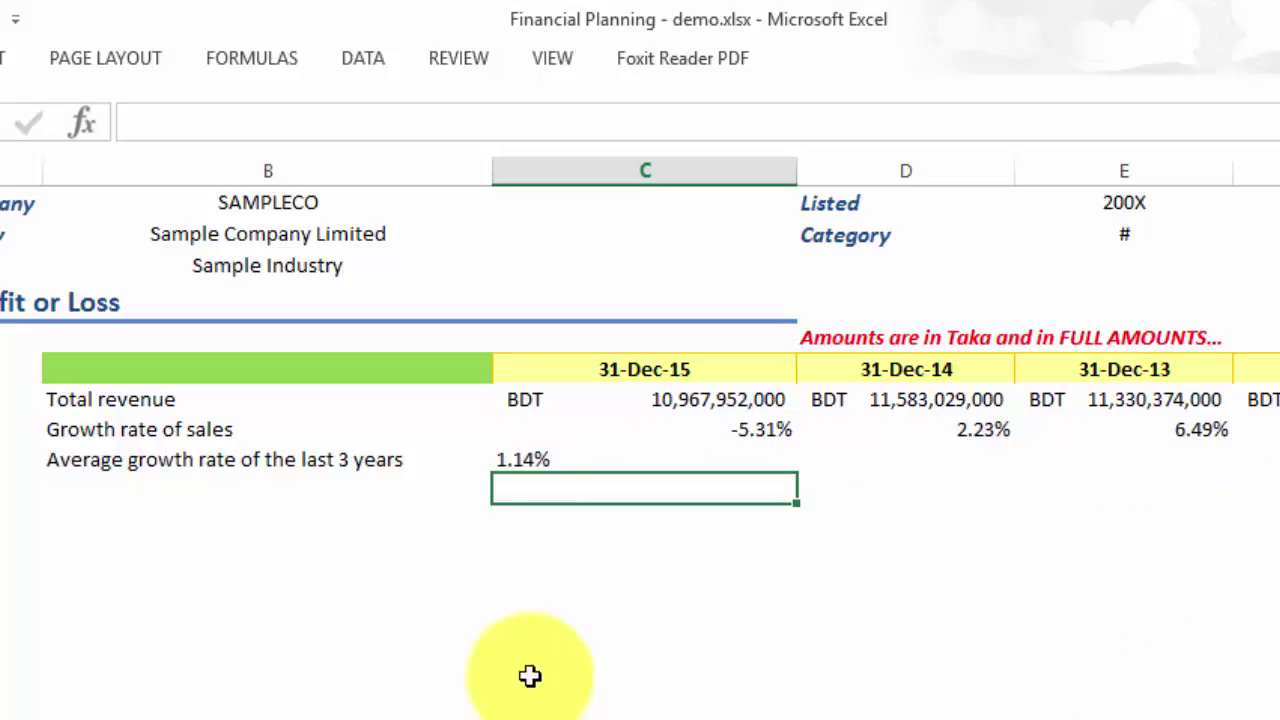
pyautogui.click(540, 465)
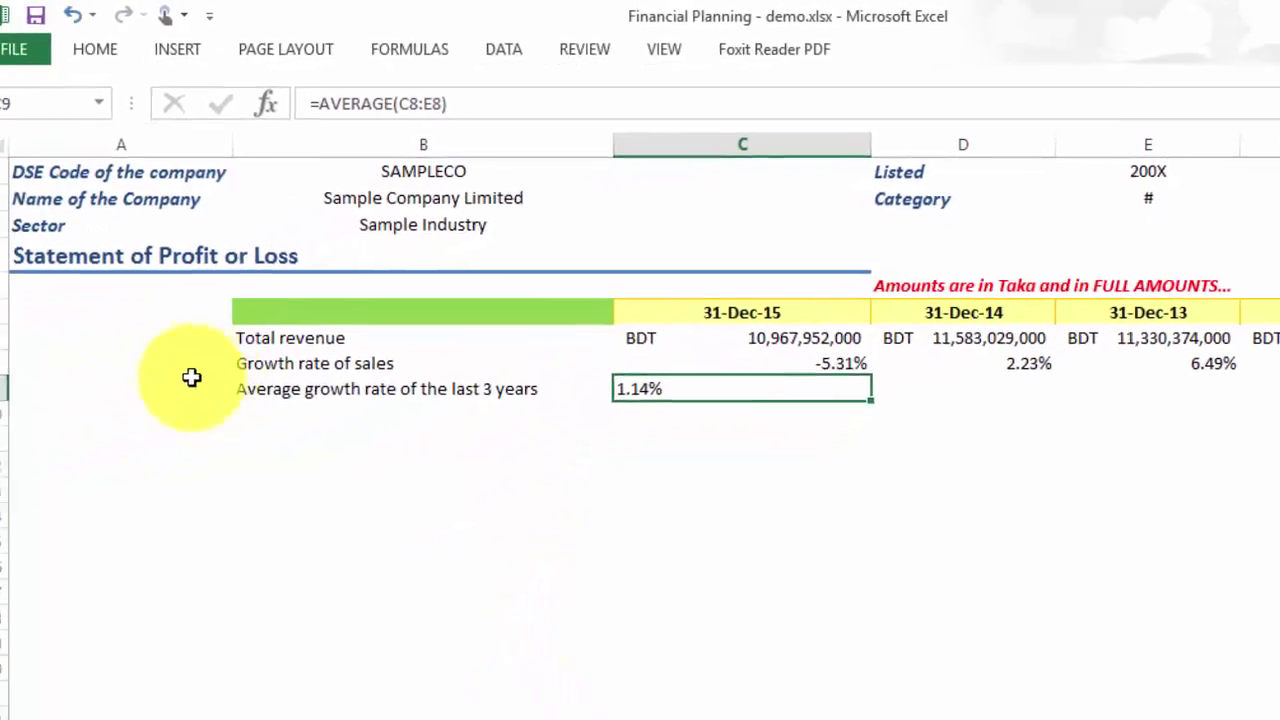
# - Centre the 1.14% in C9 and make it bold dark red
pyautogui.click(119, 46)
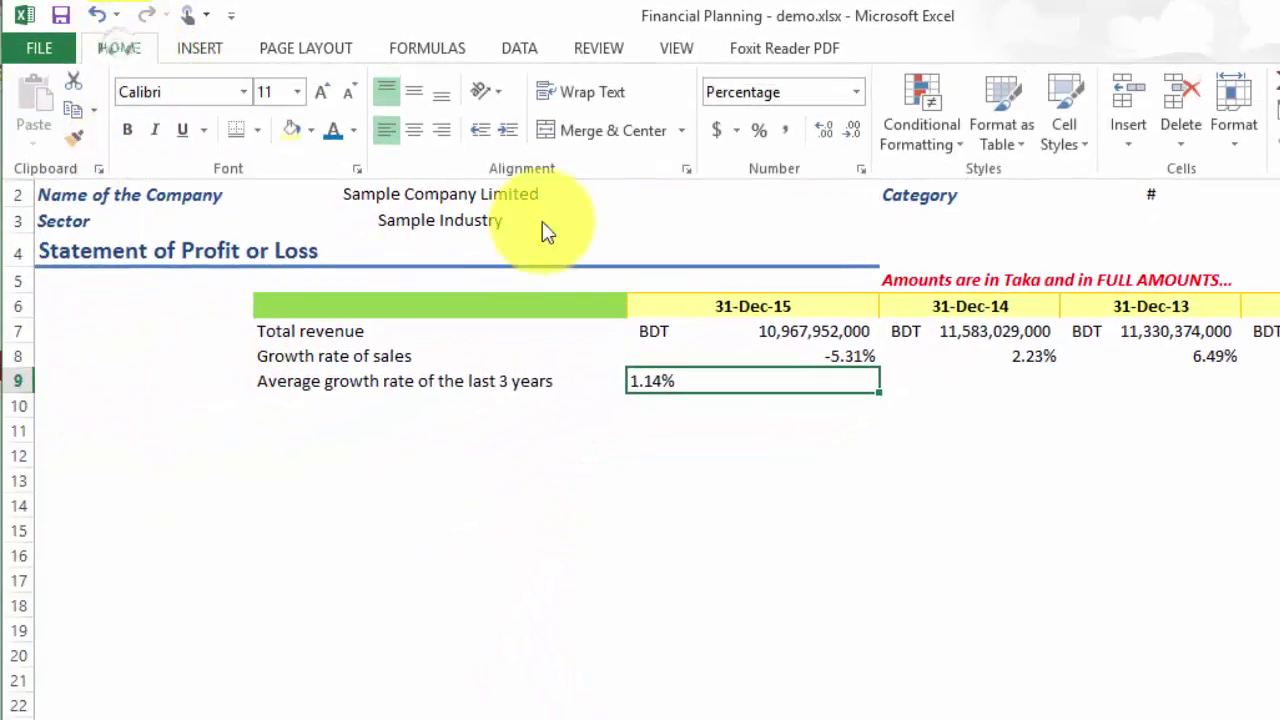
pyautogui.click(418, 131)
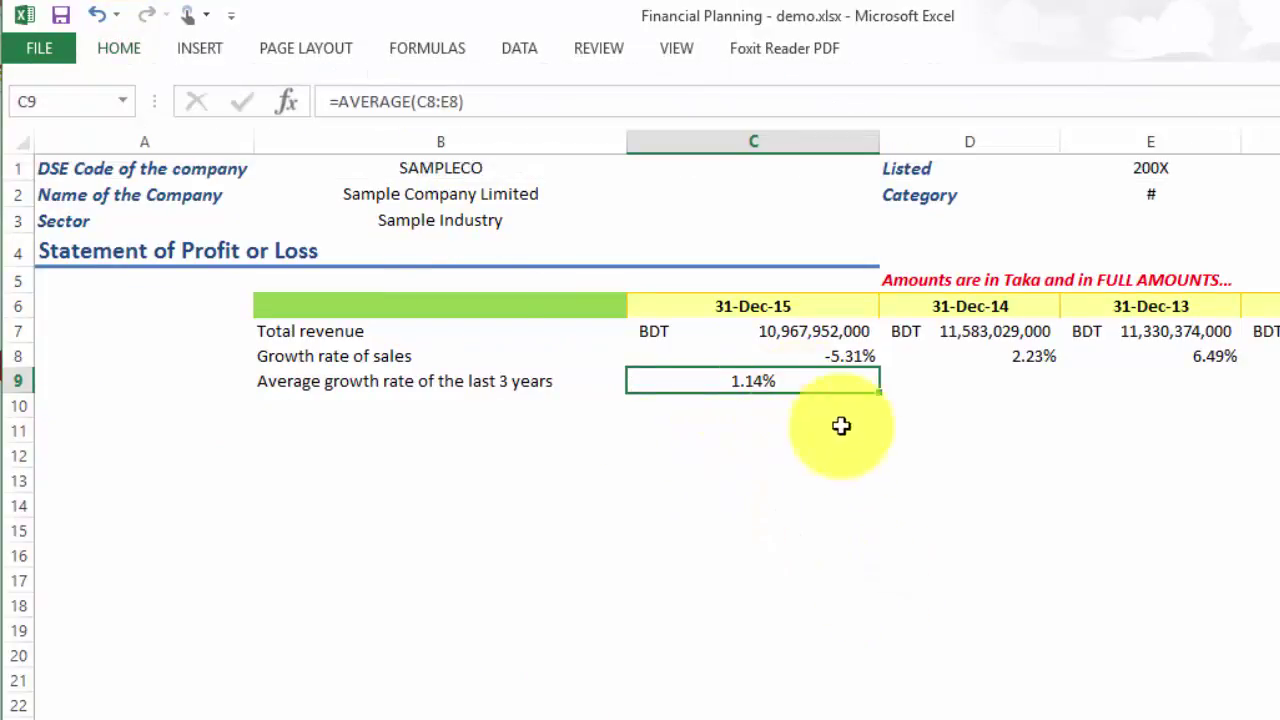
pyautogui.click(518, 388)
pyautogui.click(725, 381)
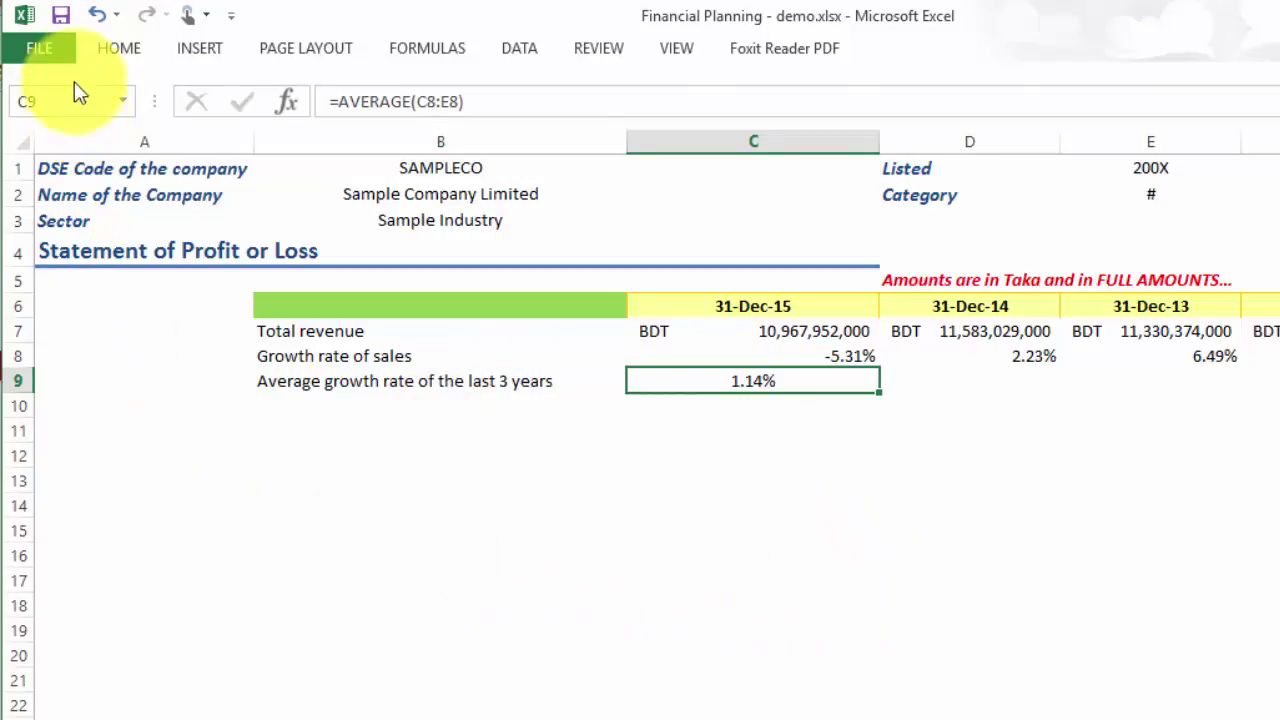
pyautogui.click(120, 47)
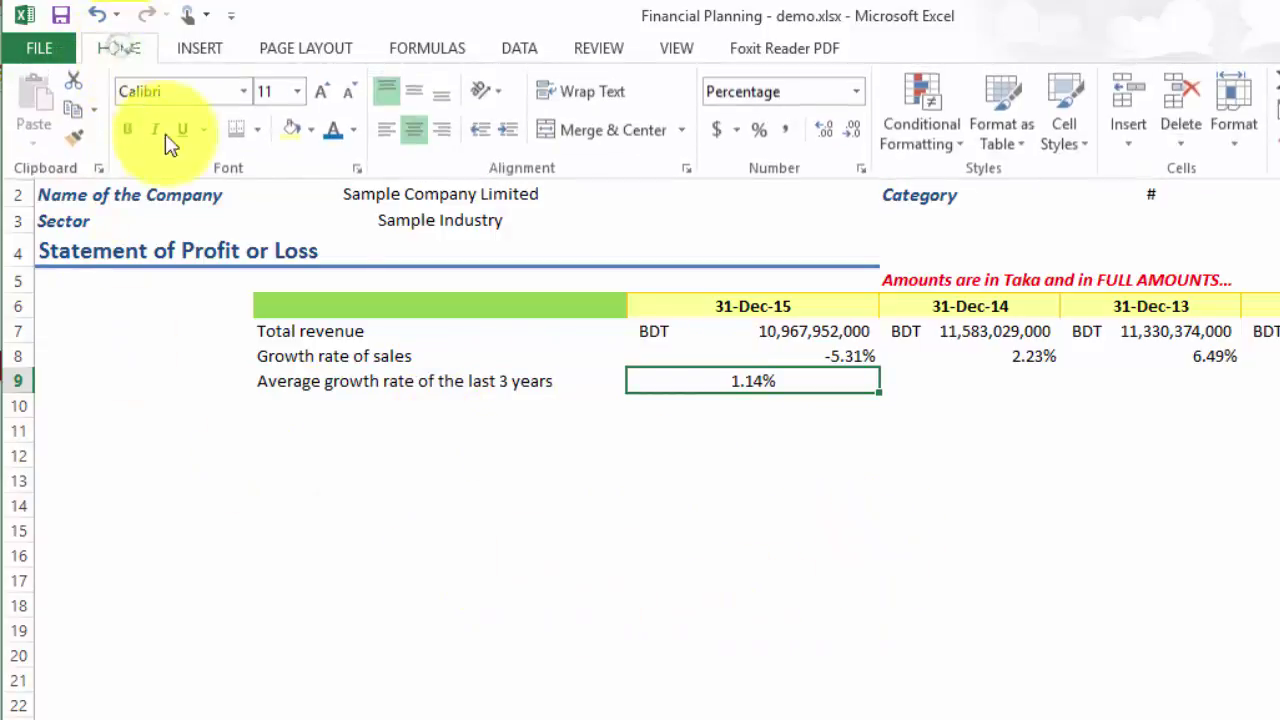
pyautogui.click(352, 134)
pyautogui.click(332, 355)
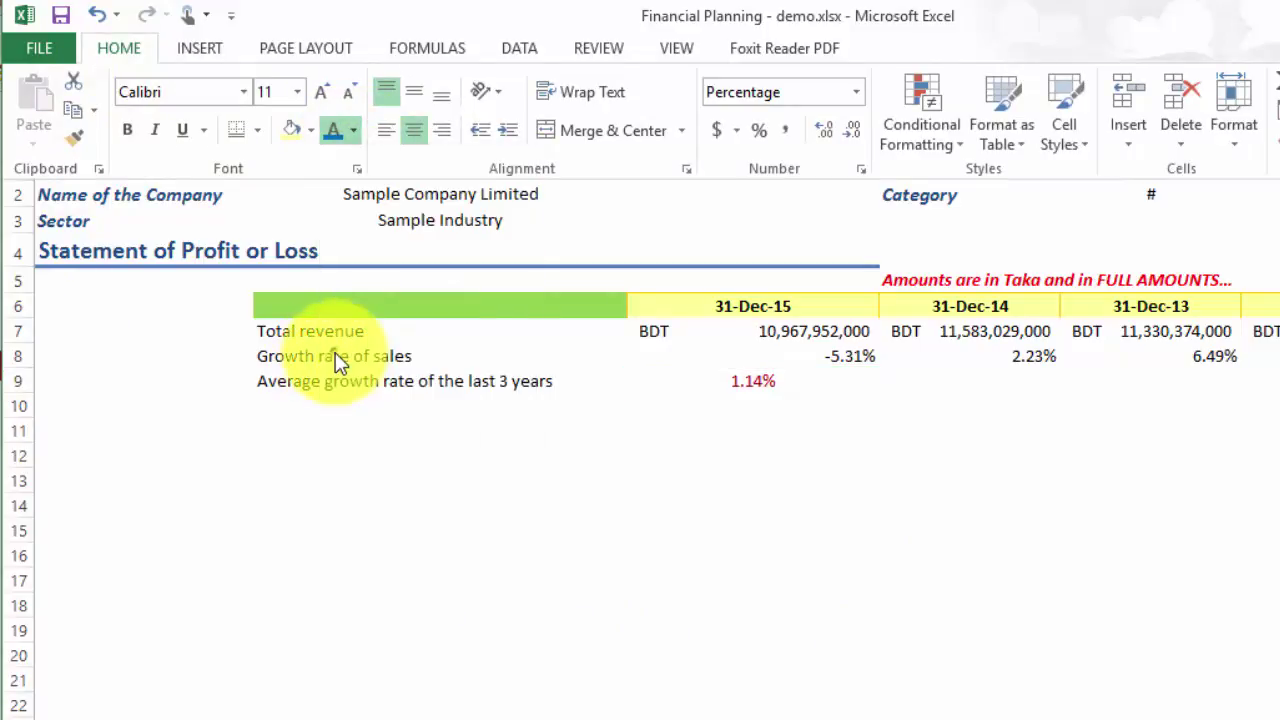
pyautogui.click(130, 140)
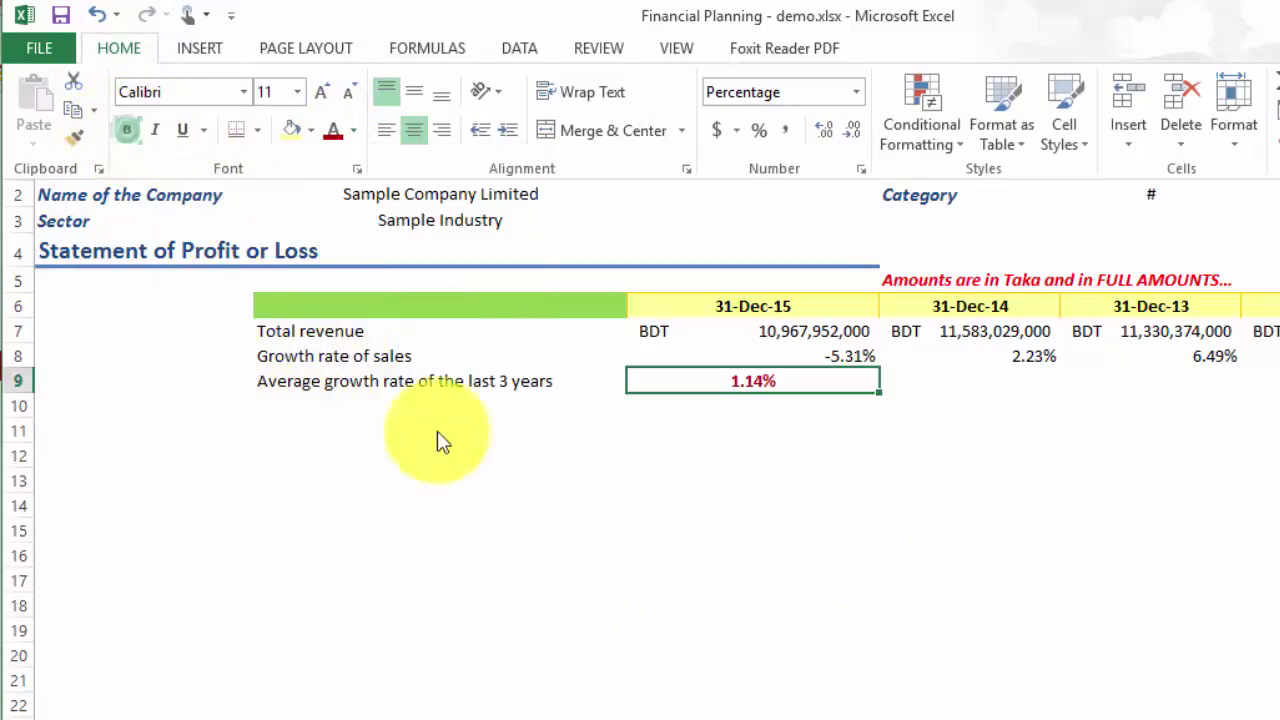
pyautogui.press('Return')
pyautogui.click(816, 525)
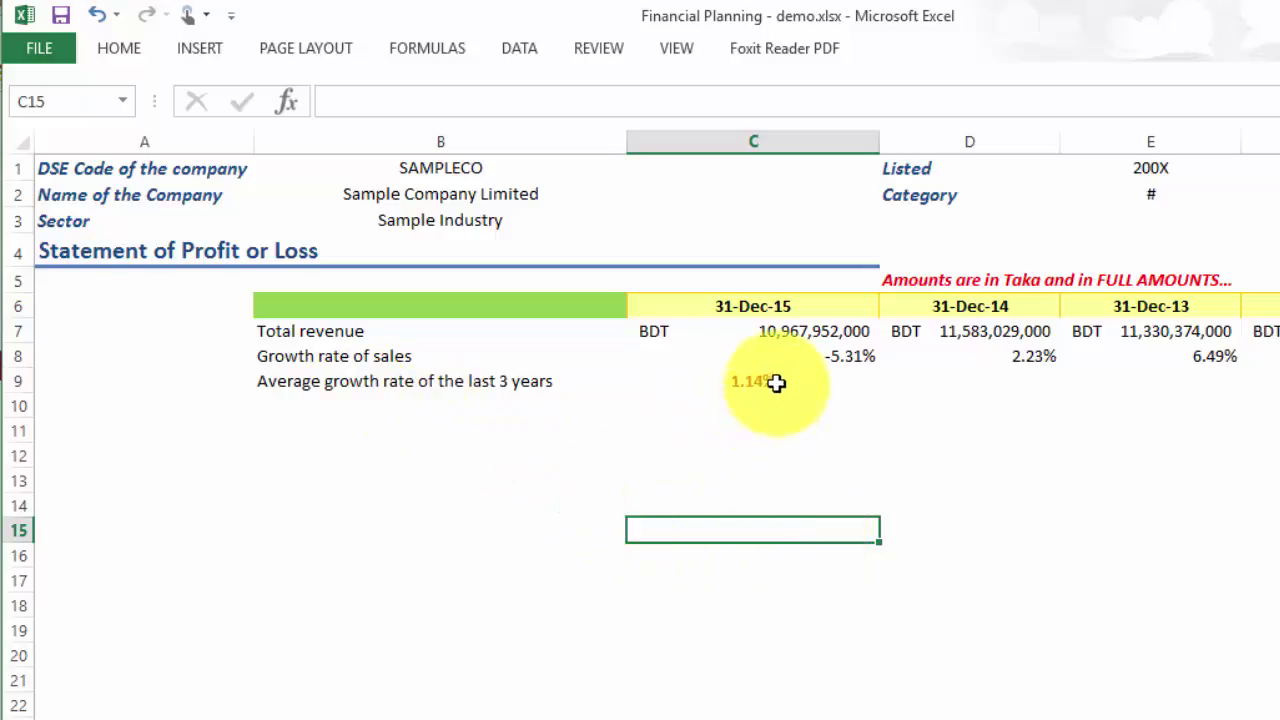
# - Enter 'Forecasted sales revenue in 2016' in B10, fixing the misspelled 'revenue'
pyautogui.click(350, 407)
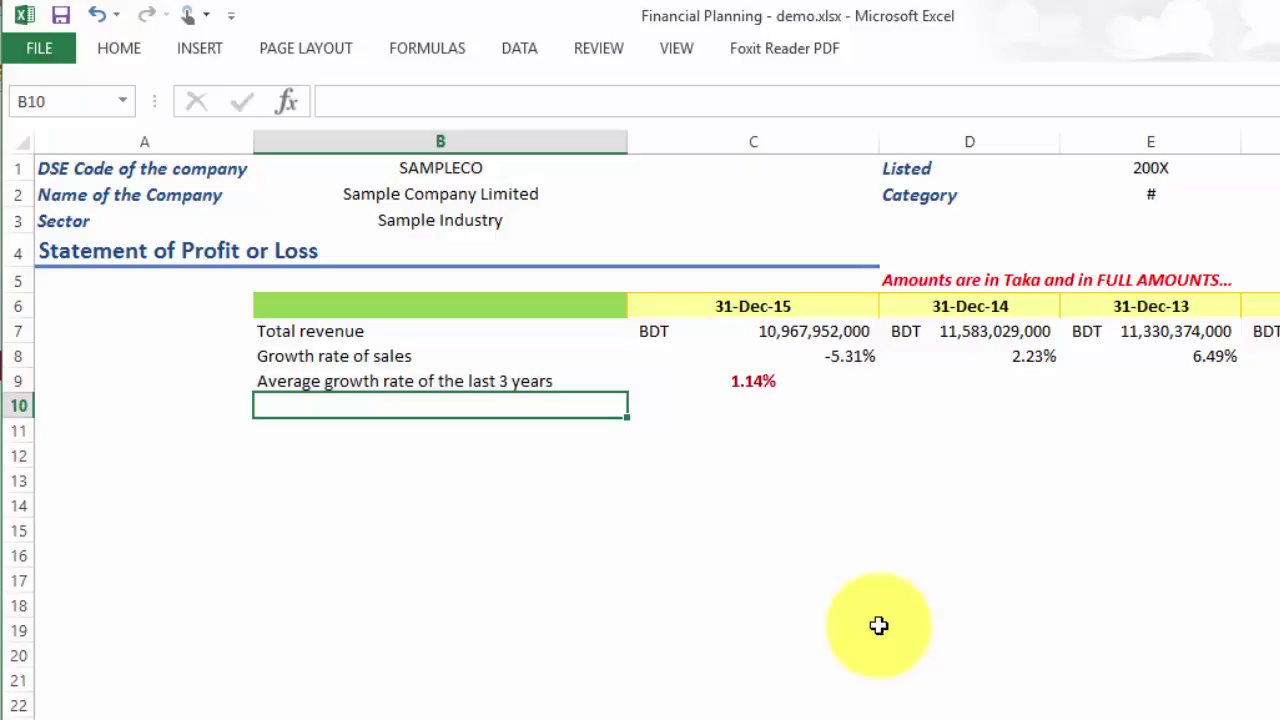
pyautogui.write('Forecasted sale')
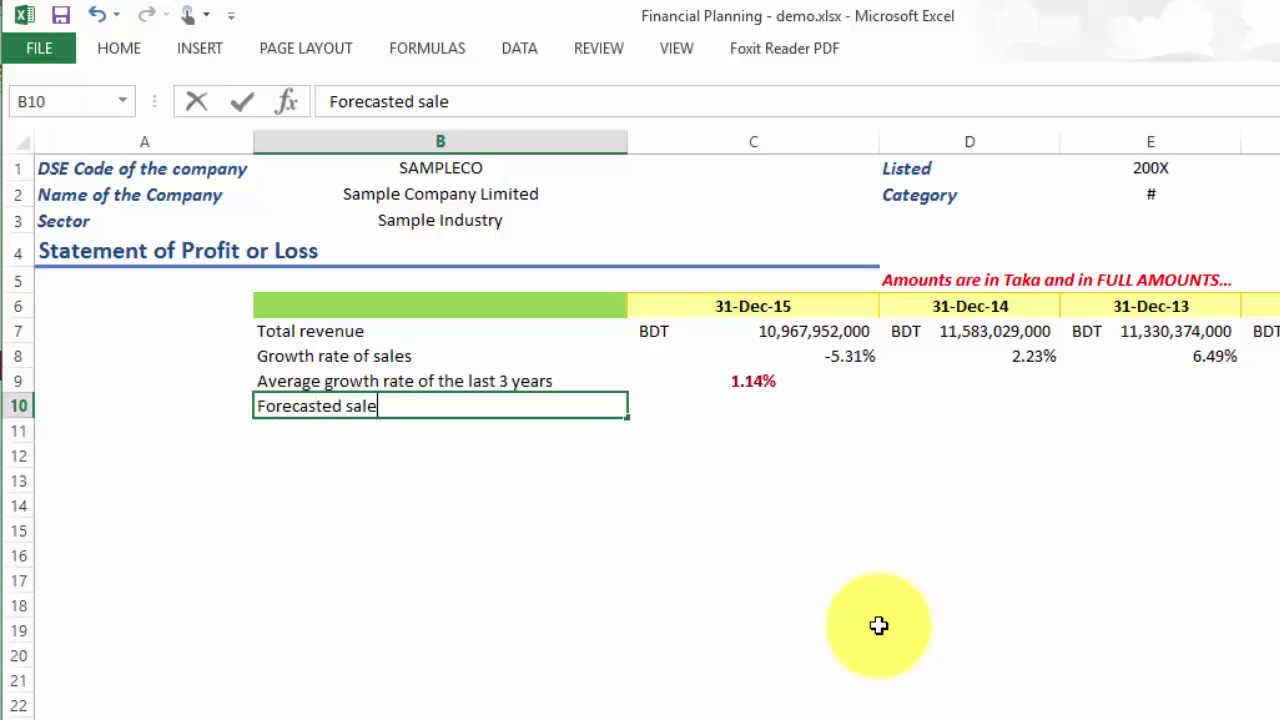
pyautogui.write('s reve')
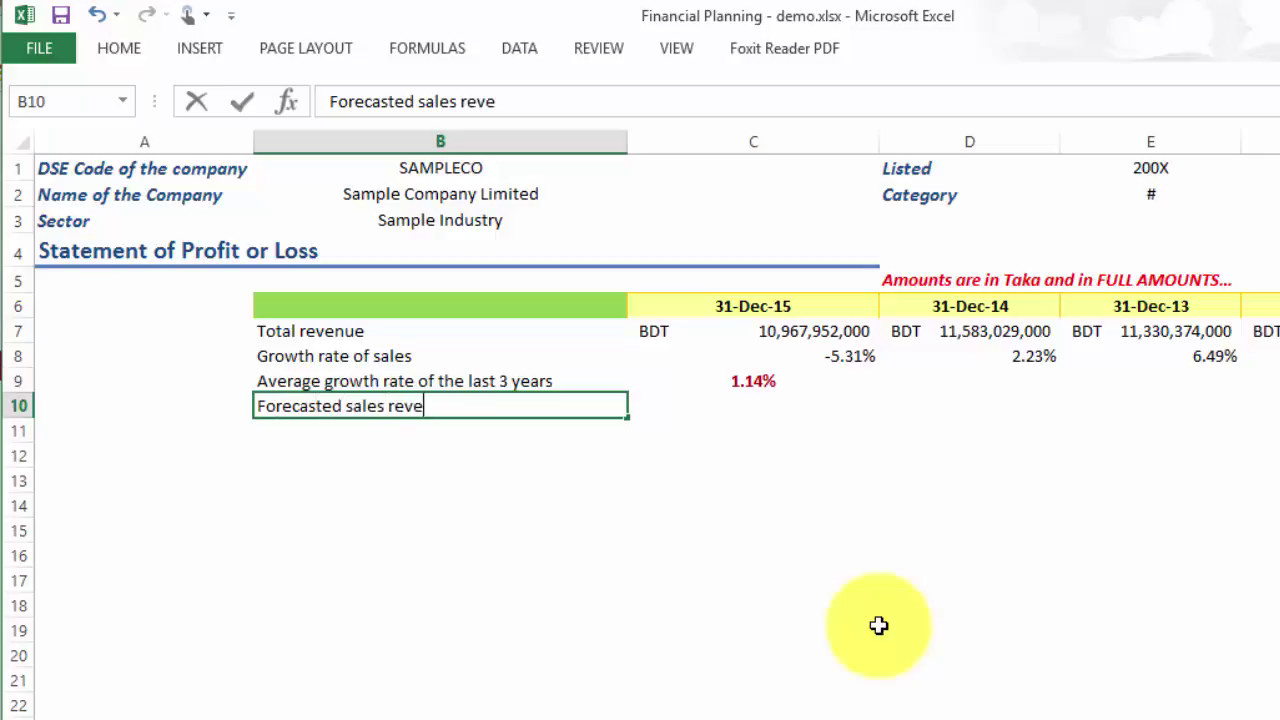
pyautogui.write('neu')
pyautogui.press('BackSpace')
pyautogui.press('BackSpace')
pyautogui.write('ue ')
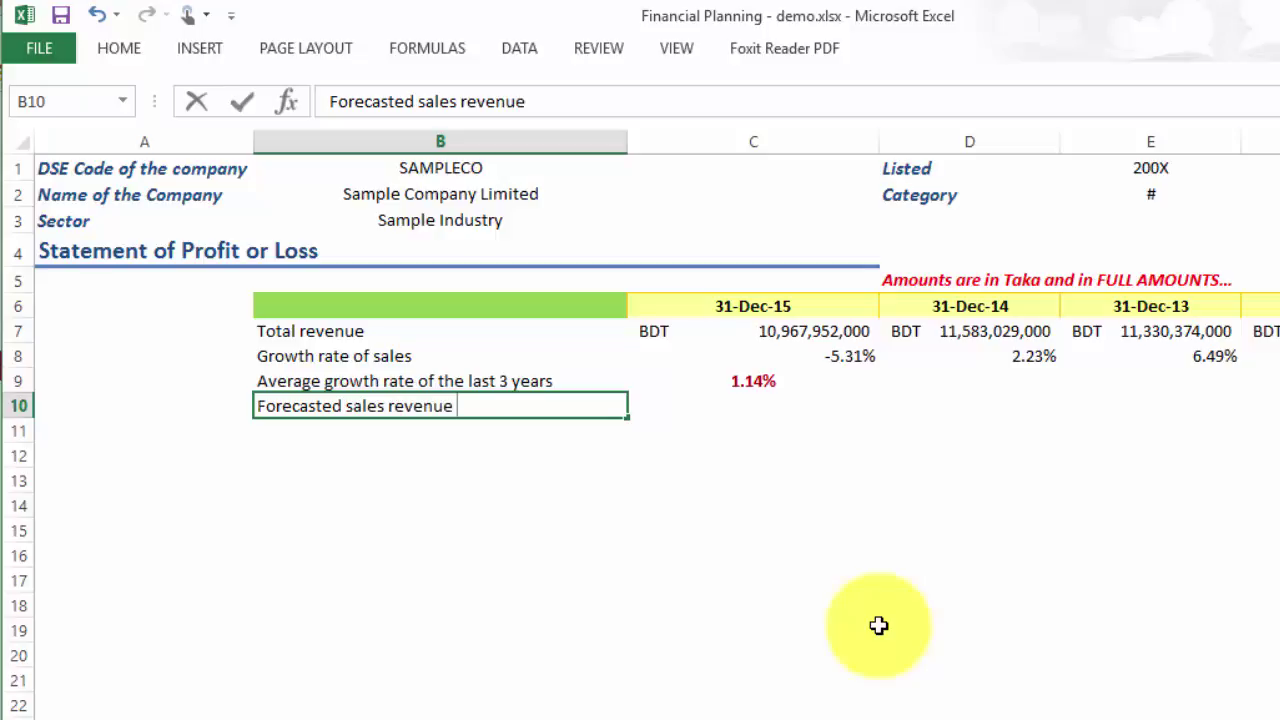
pyautogui.write('in')
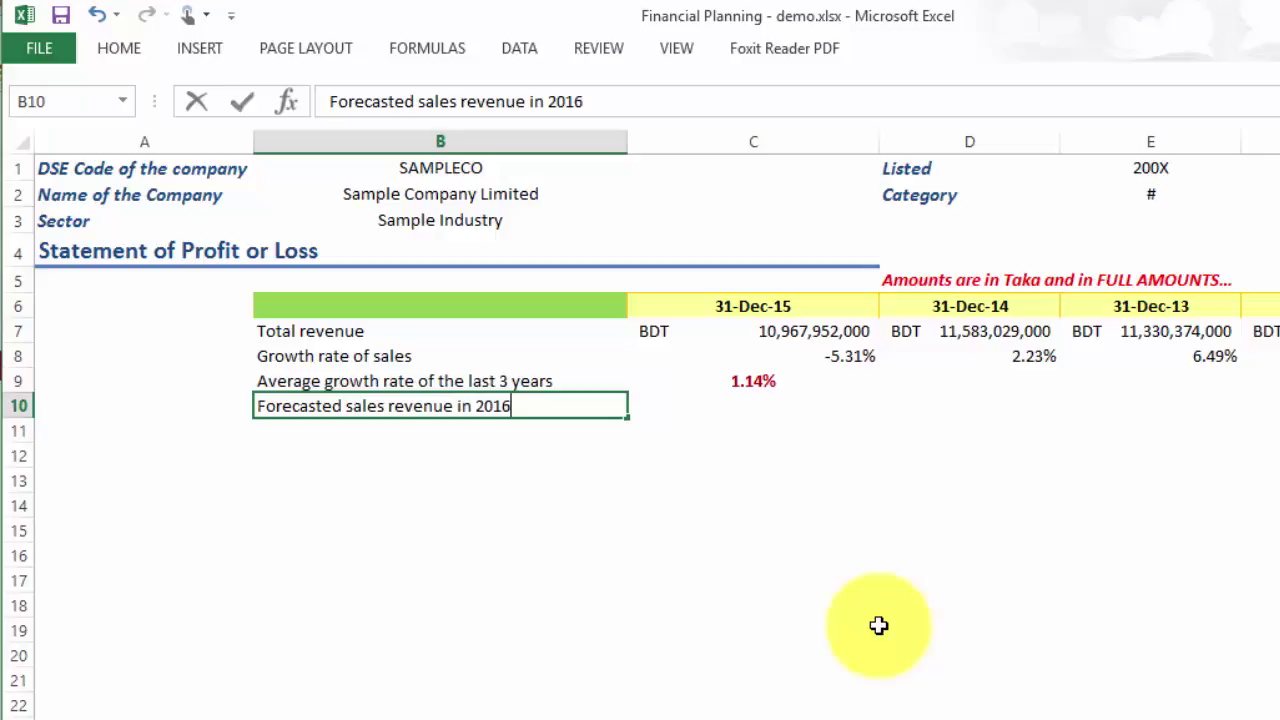
pyautogui.write(' 2016')
pyautogui.press('Tab')
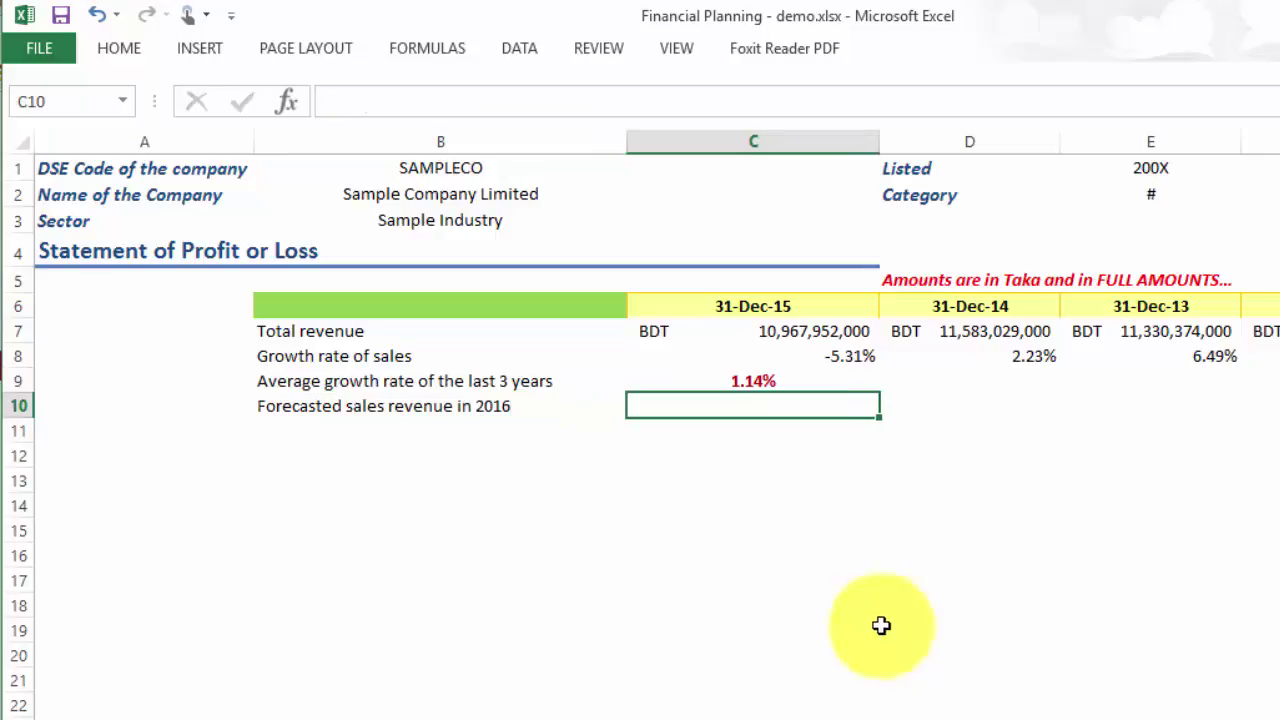
pyautogui.write('=')
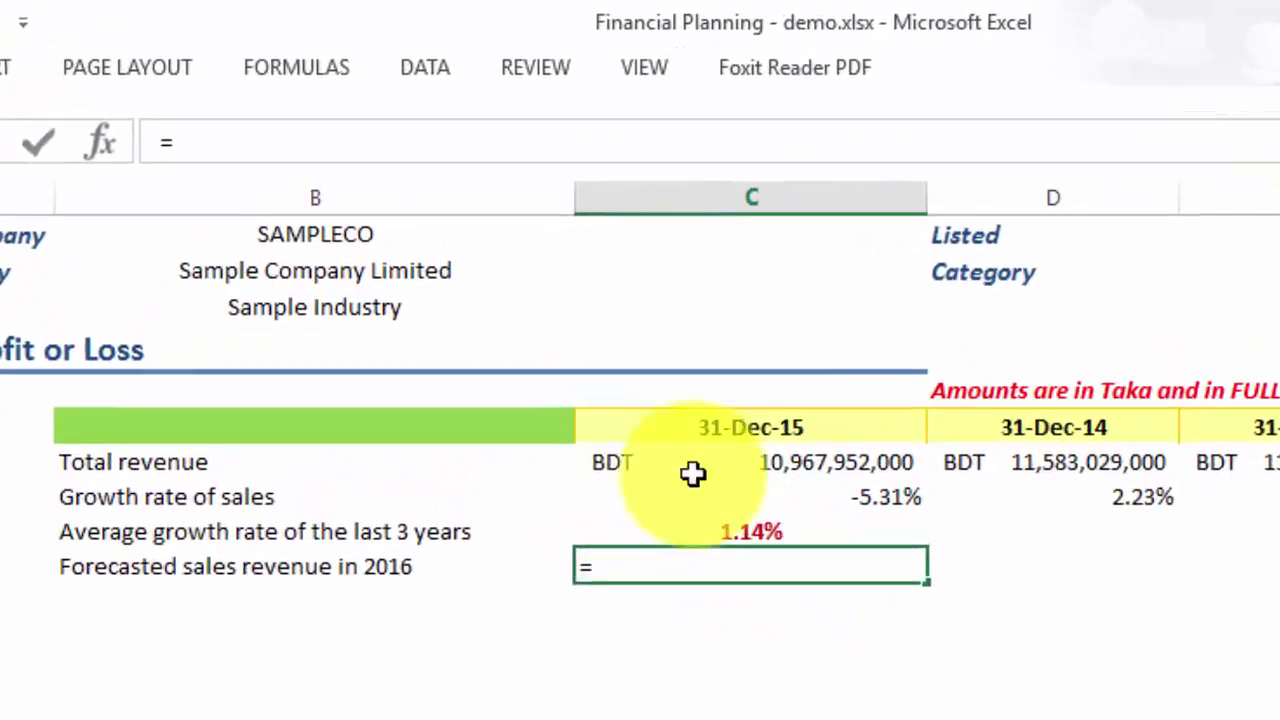
pyautogui.click(816, 469)
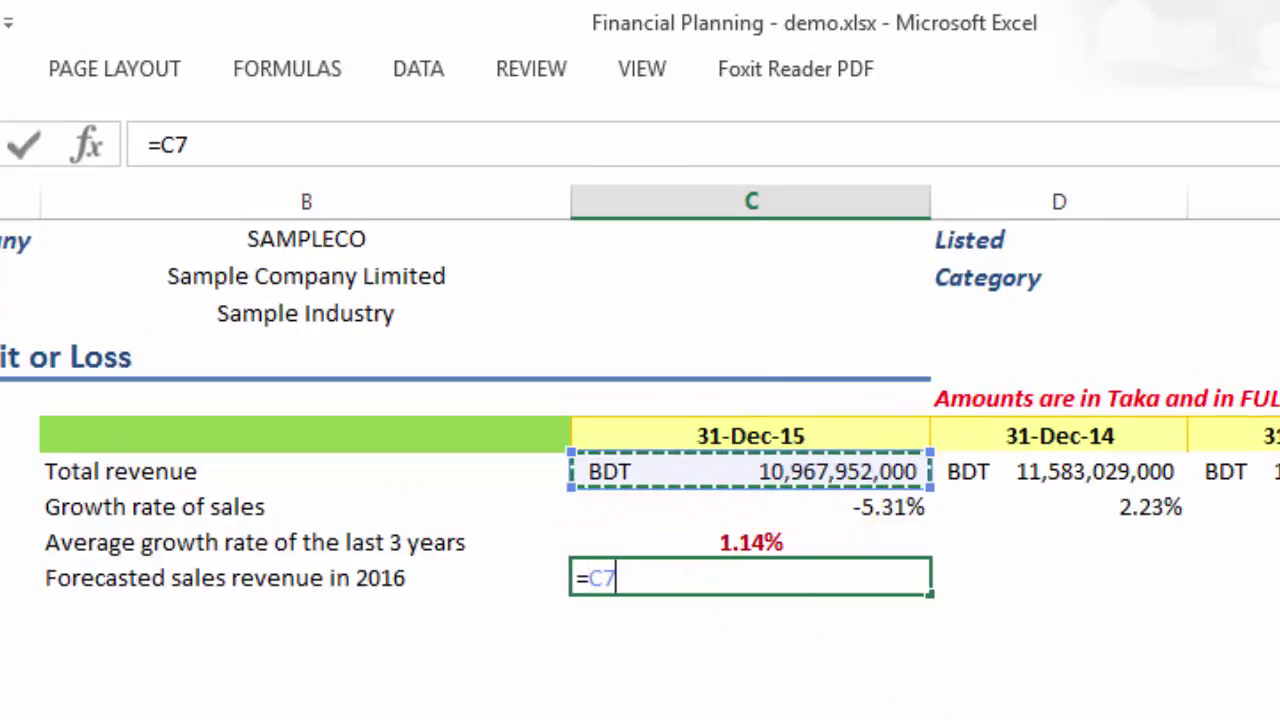
pyautogui.write('*(')
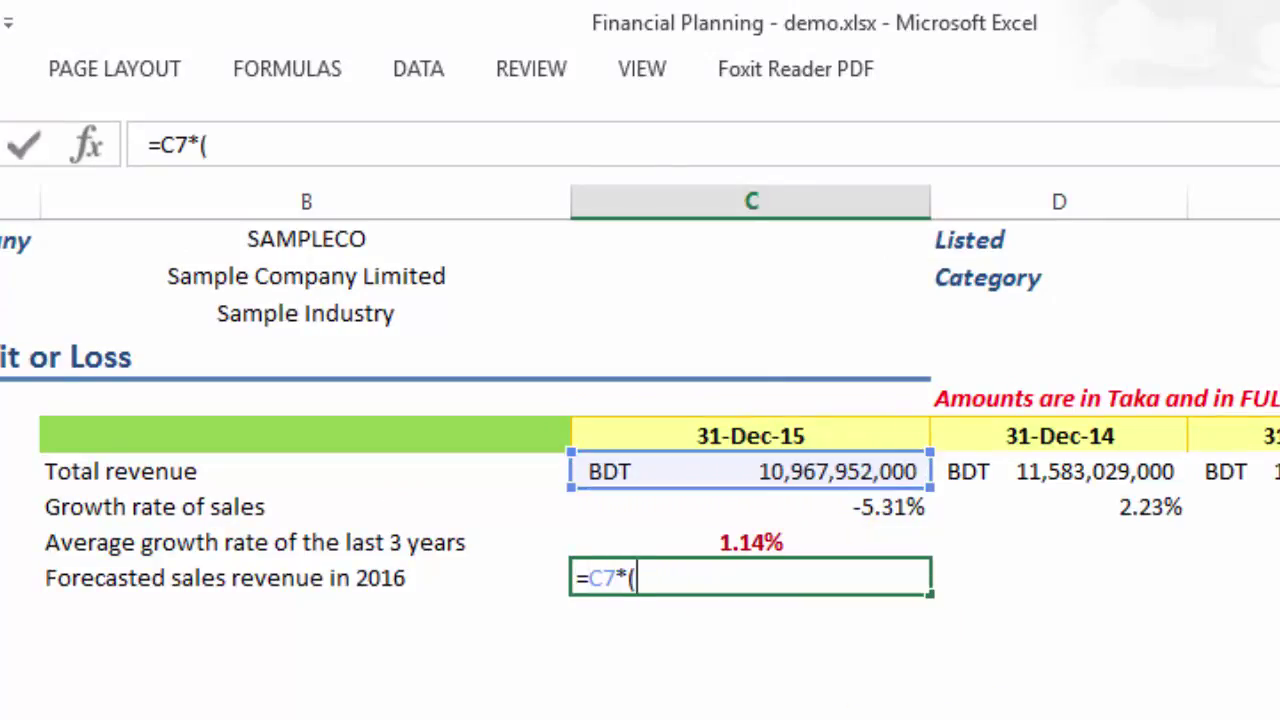
pyautogui.write('1+')
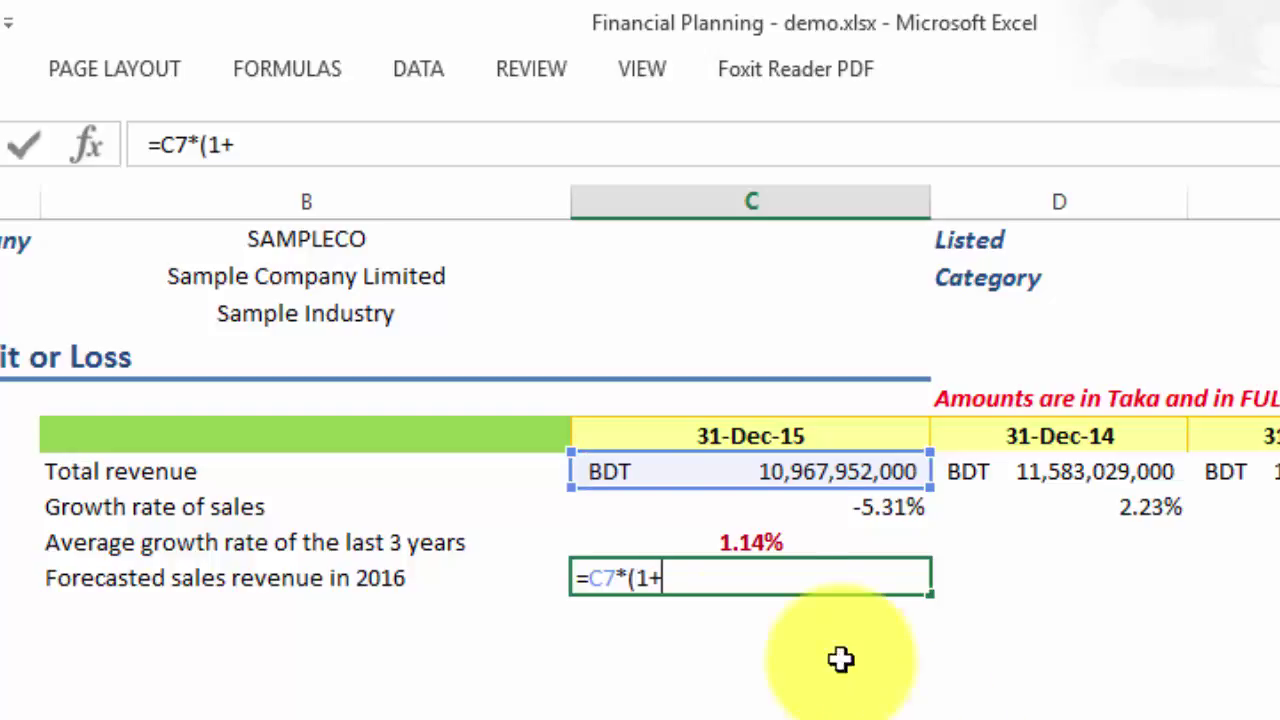
pyautogui.click(765, 537)
pyautogui.write(')')
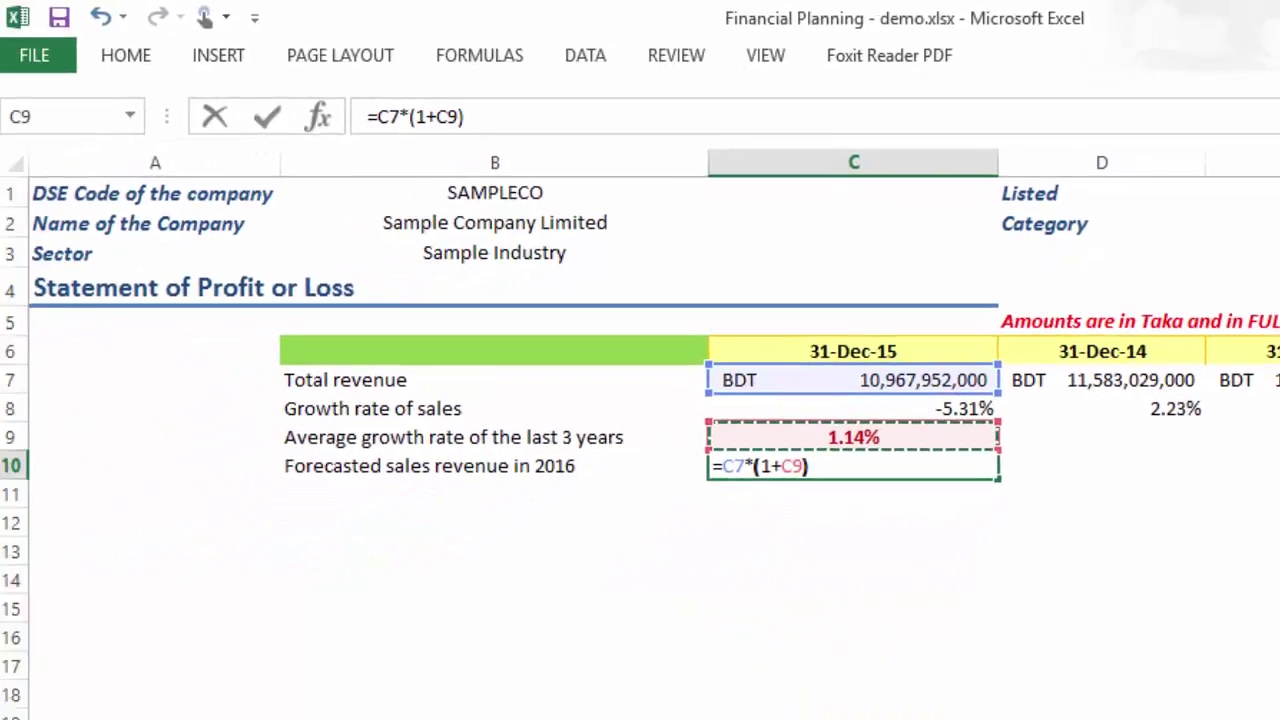
pyautogui.press('Return')
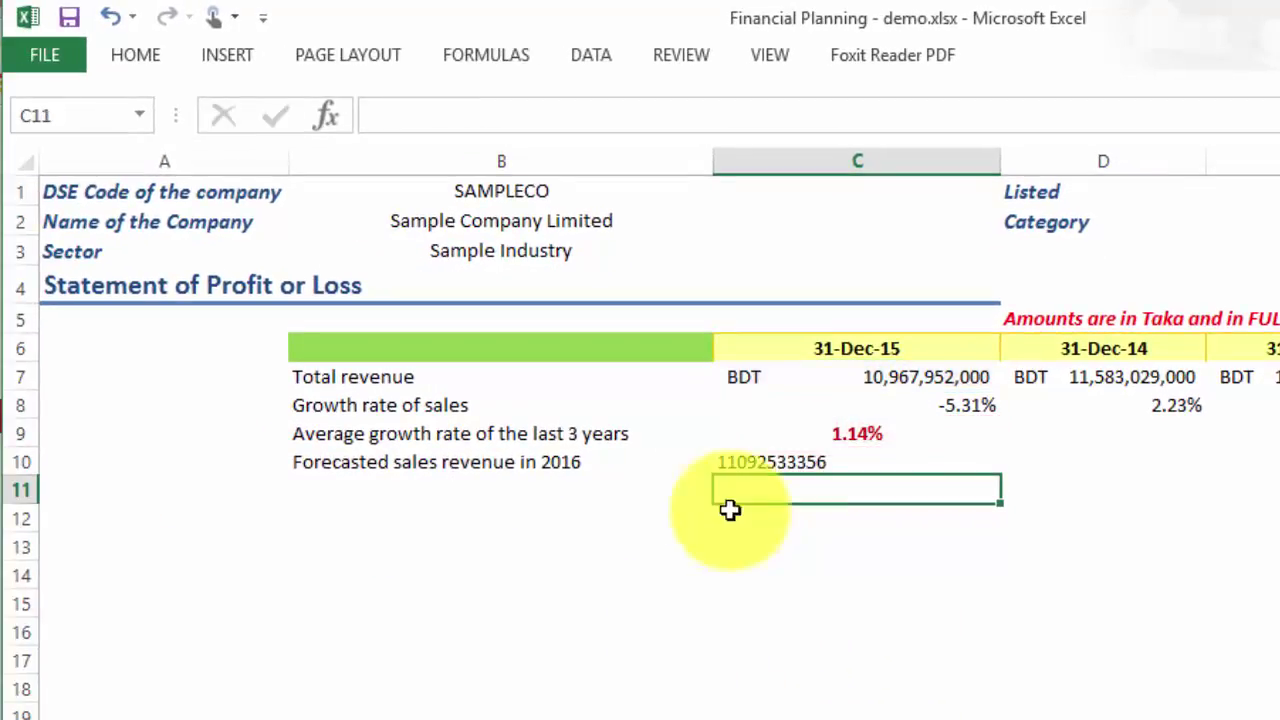
# - Copy C7's BDT accounting format onto the C10 forecast with Format Painter, showing 11,092,533,356
pyautogui.click(808, 377)
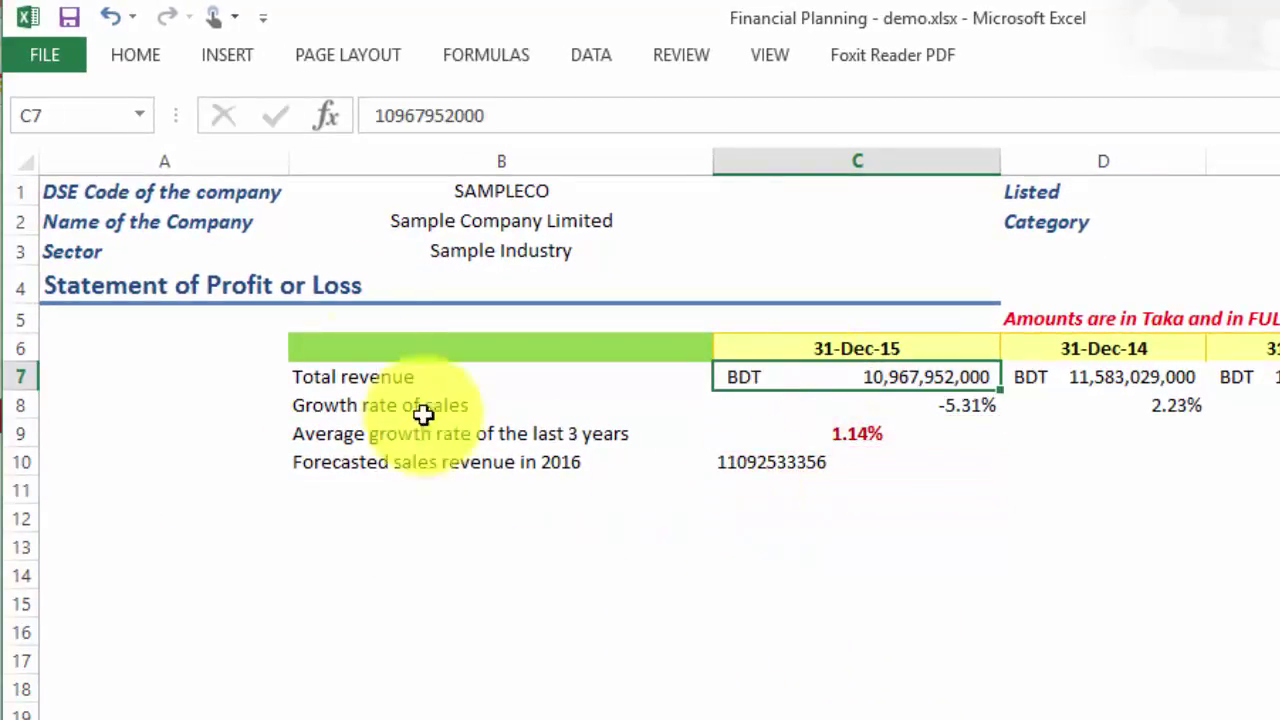
pyautogui.click(129, 53)
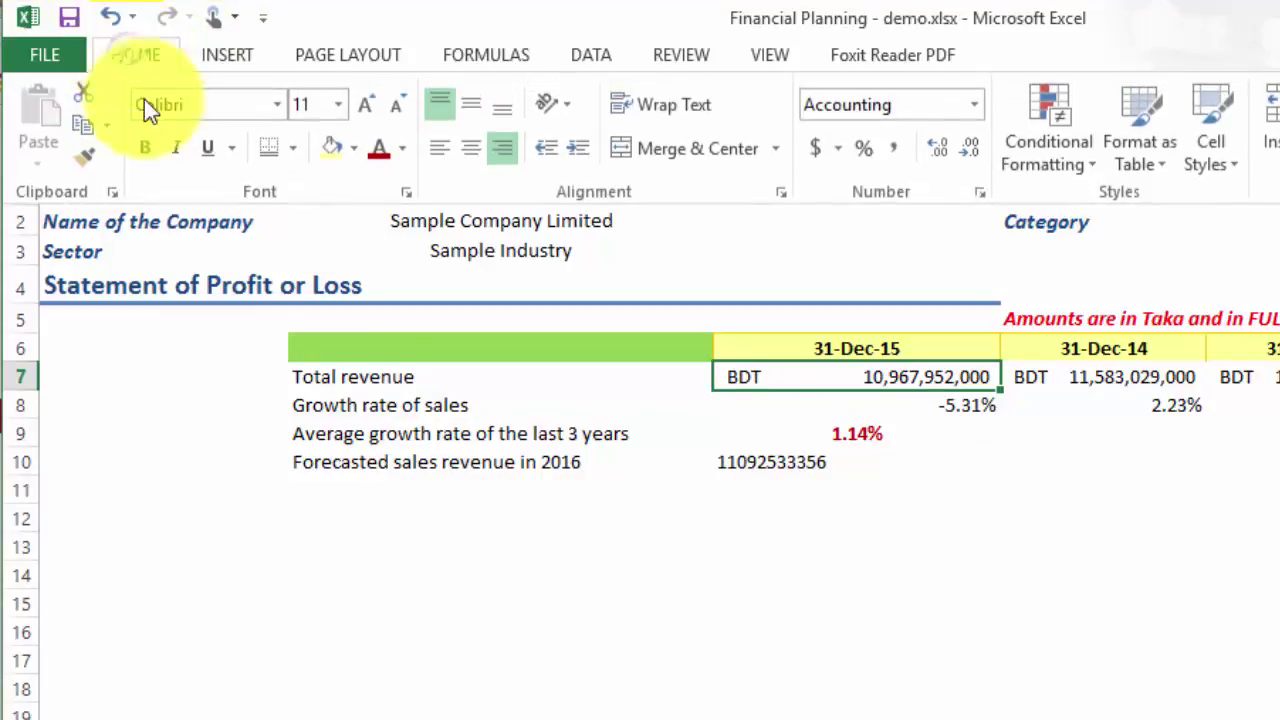
pyautogui.click(87, 160)
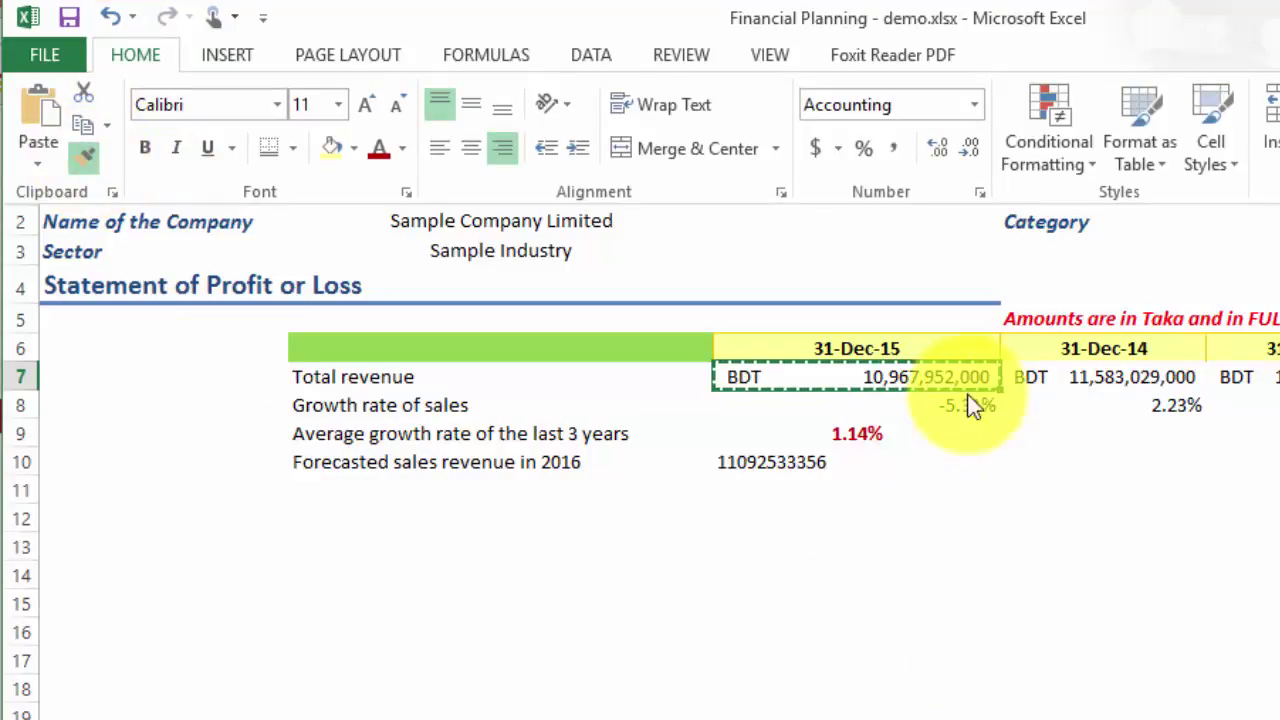
pyautogui.click(780, 468)
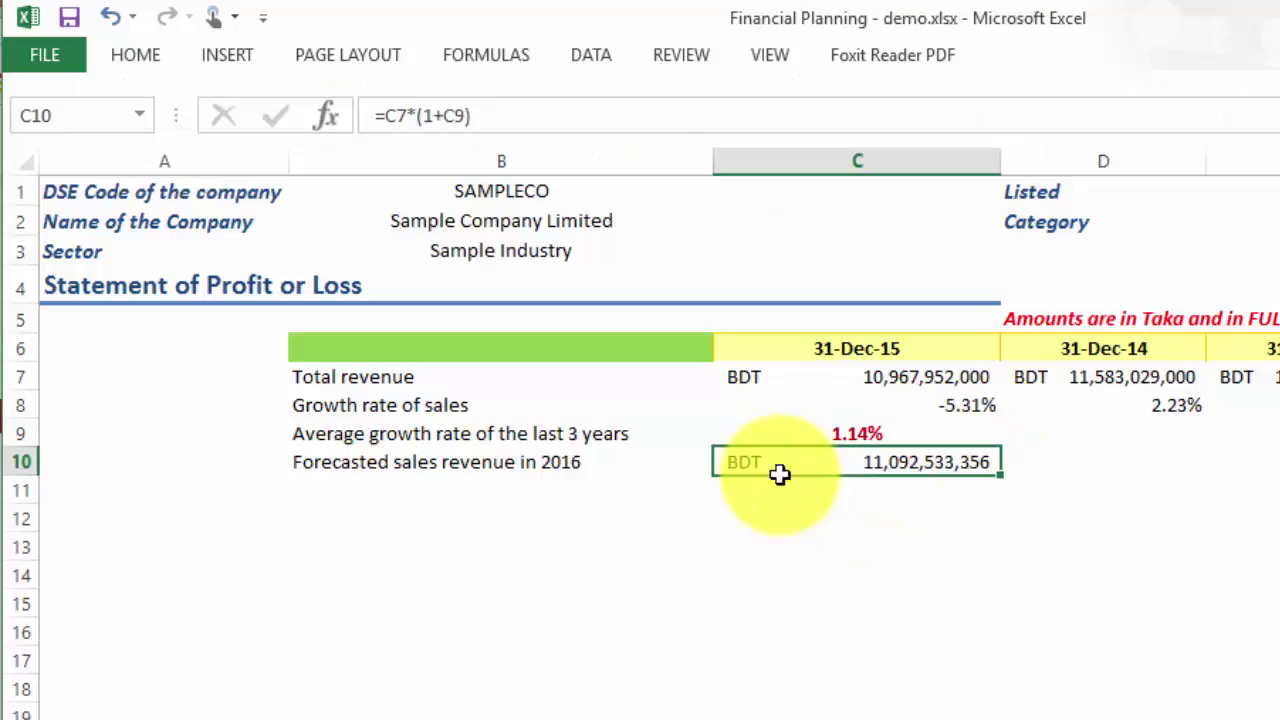